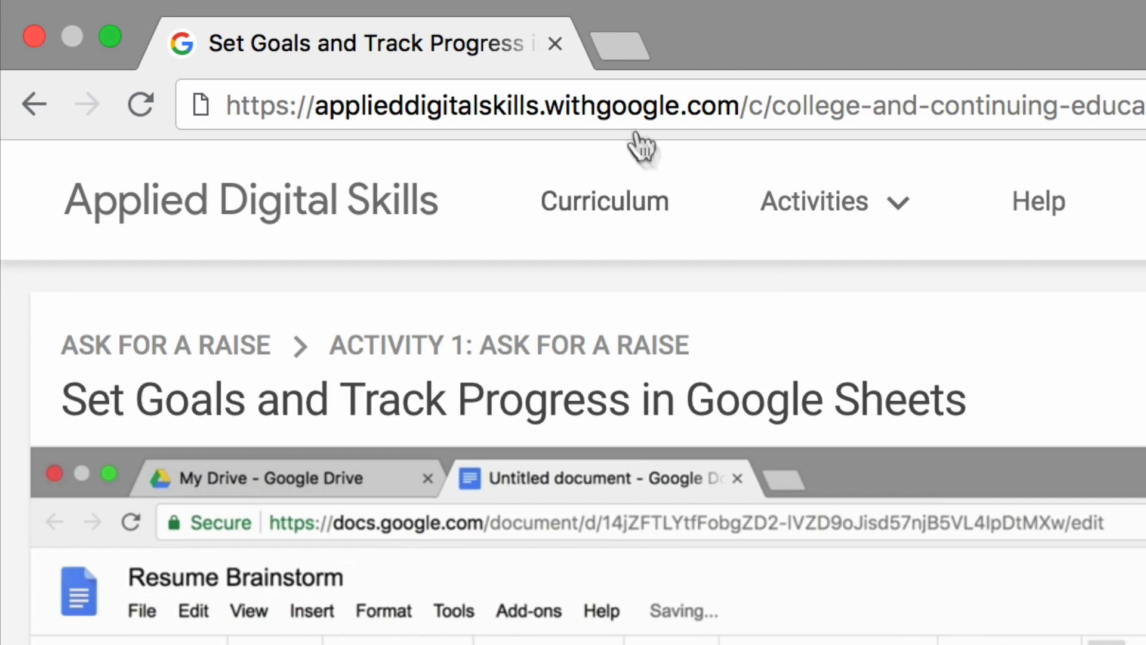
- Open Google Drive in a new browser tab, going through the Google home page
{"action": "left_click", "coordinate": [608, 41]}
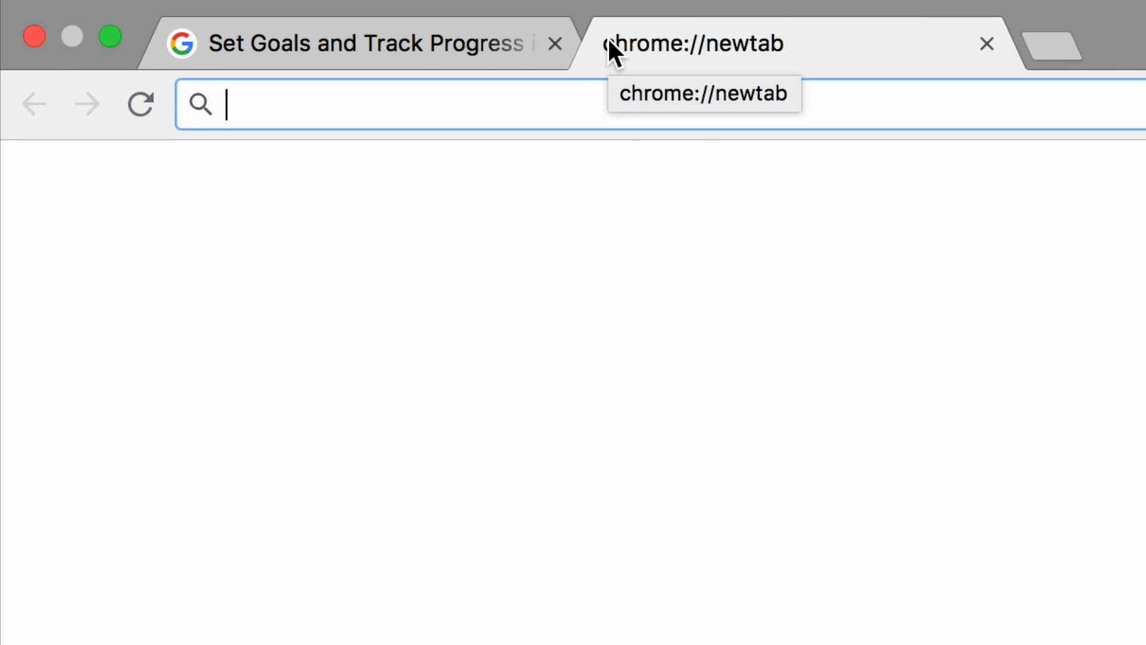
{"action": "type", "text": "google."}
{"action": "key", "text": "Return"}
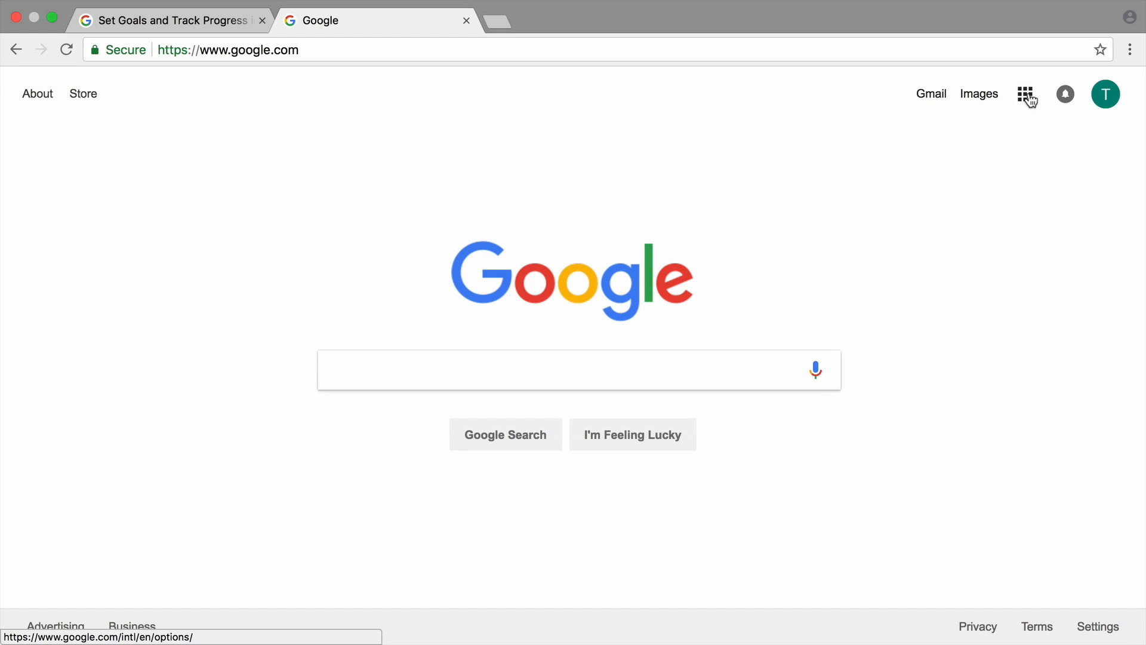
{"action": "left_click", "coordinate": [1029, 98]}
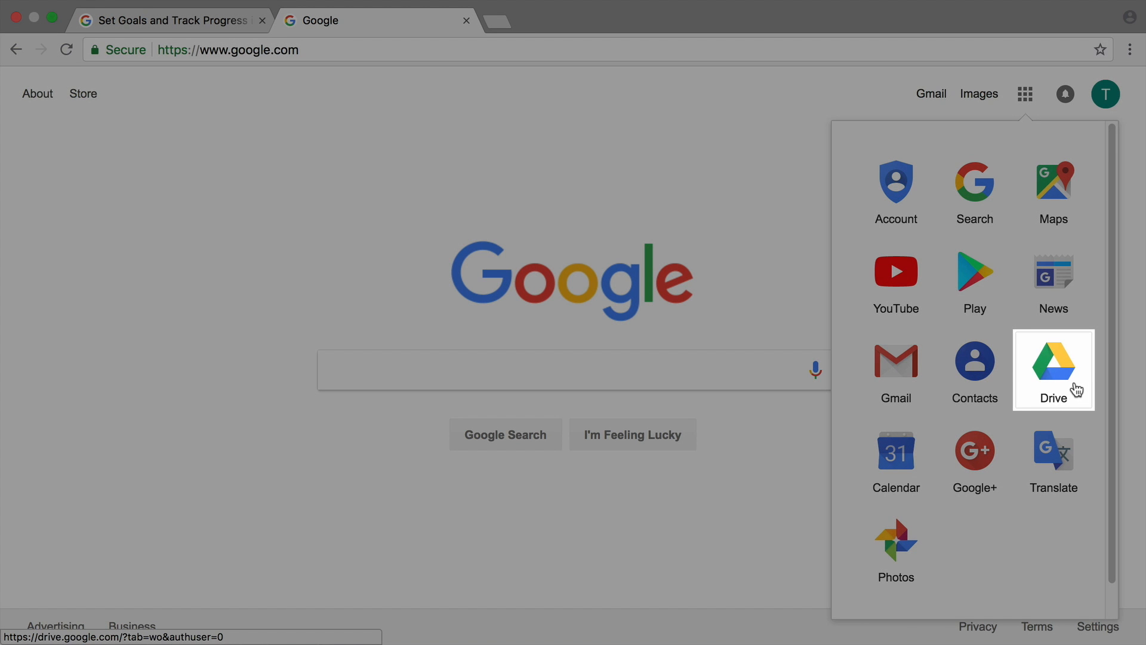
{"action": "left_click", "coordinate": [1076, 389]}
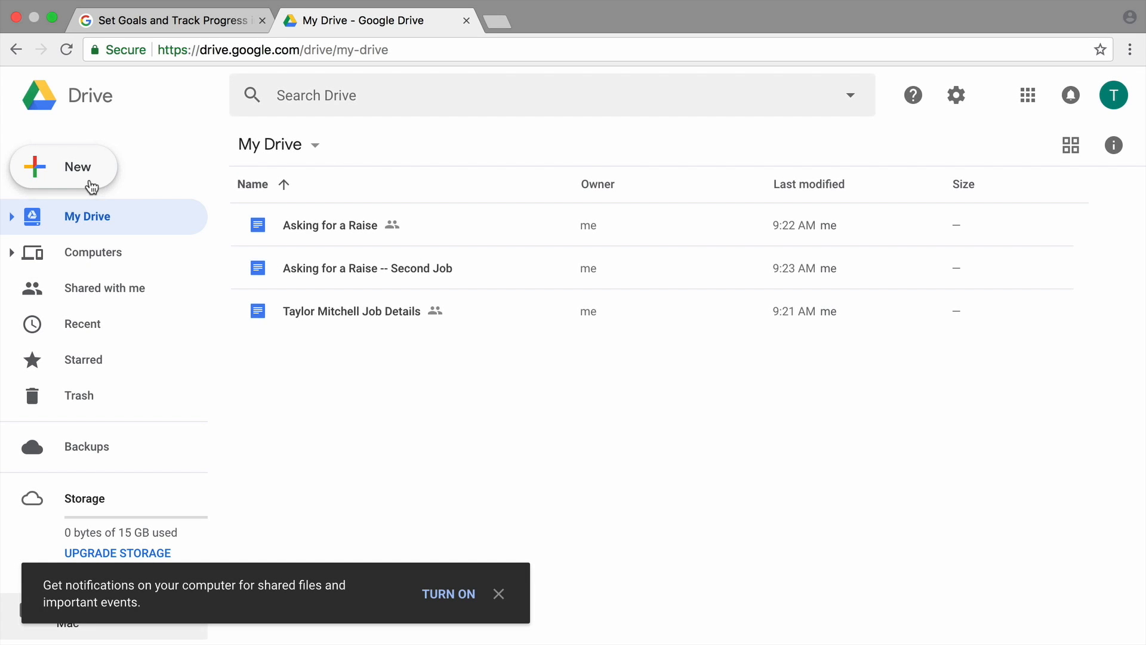
- Create a blank Google Sheets spreadsheet from Drive and dismiss the new-features notice
{"action": "left_click", "coordinate": [91, 184]}
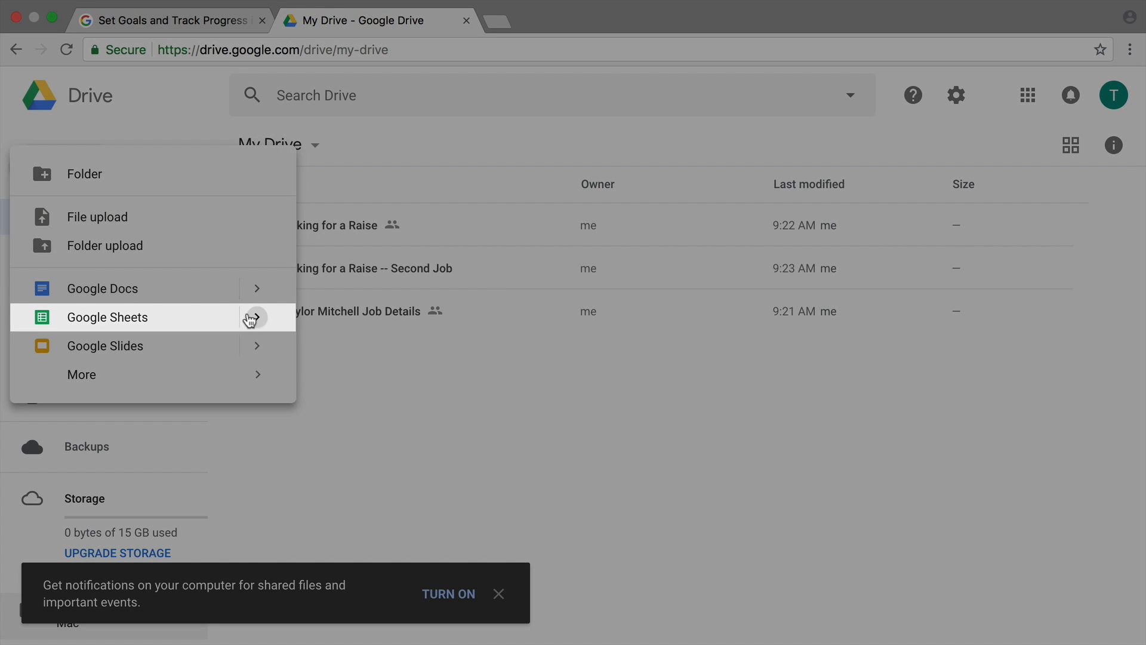
{"action": "mouse_move", "coordinate": [254, 321]}
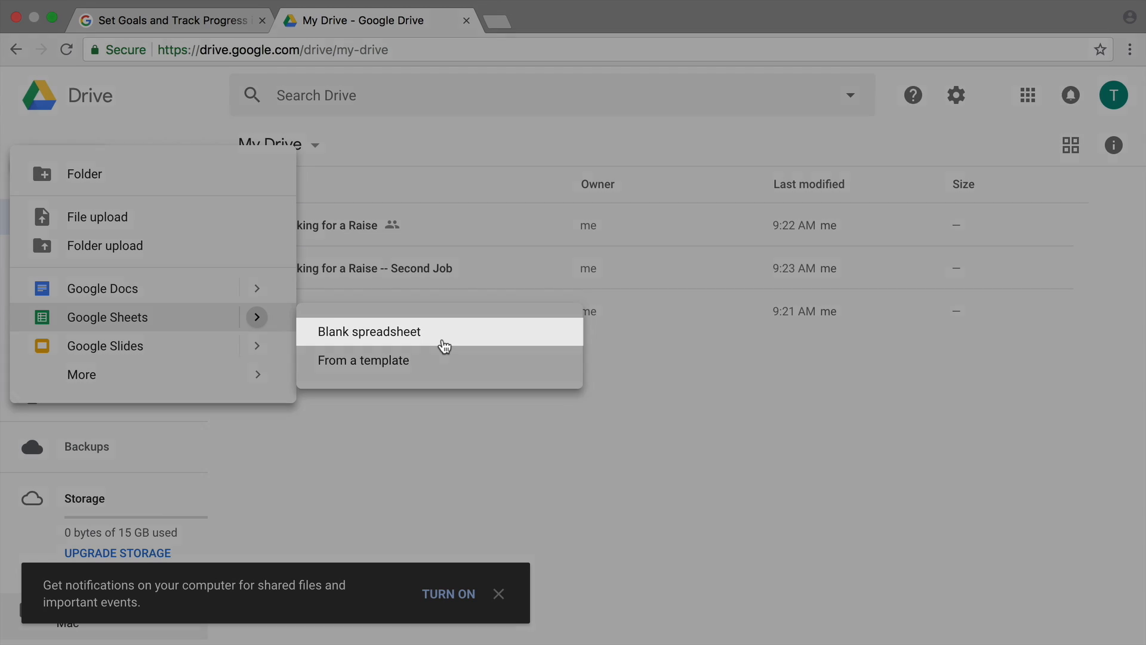
{"action": "left_click", "coordinate": [444, 346]}
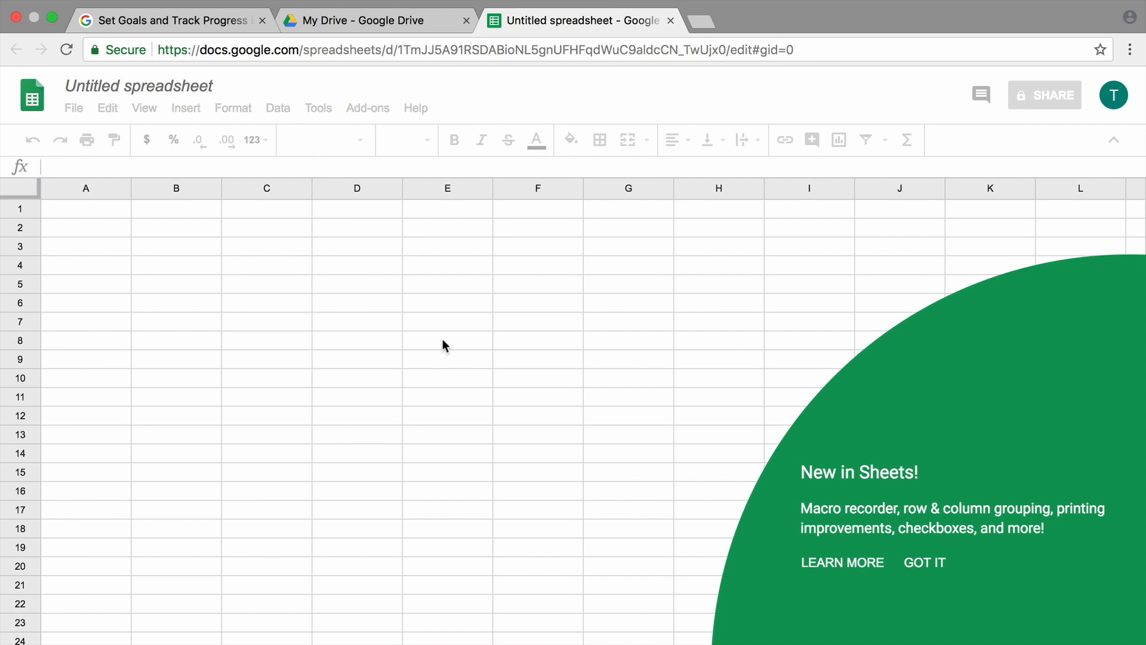
{"action": "left_click", "coordinate": [924, 562]}
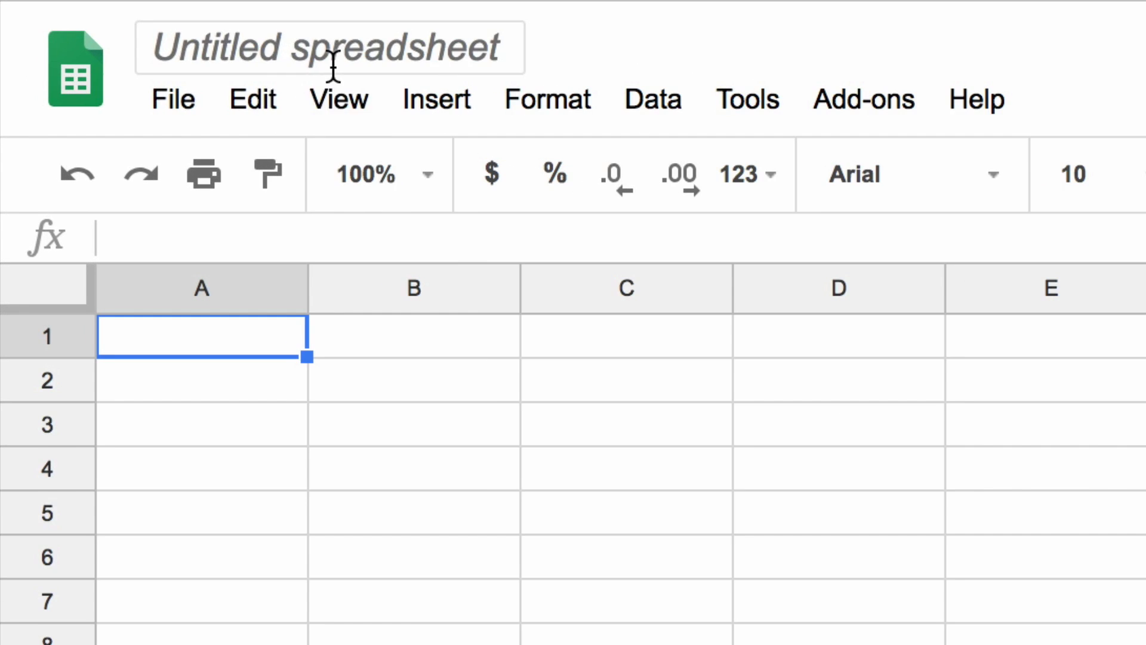
- Rename the spreadsheet as "Goal Setting and Tracking"
{"action": "left_click", "coordinate": [333, 66]}
{"action": "type", "text": "Goal Setting"}
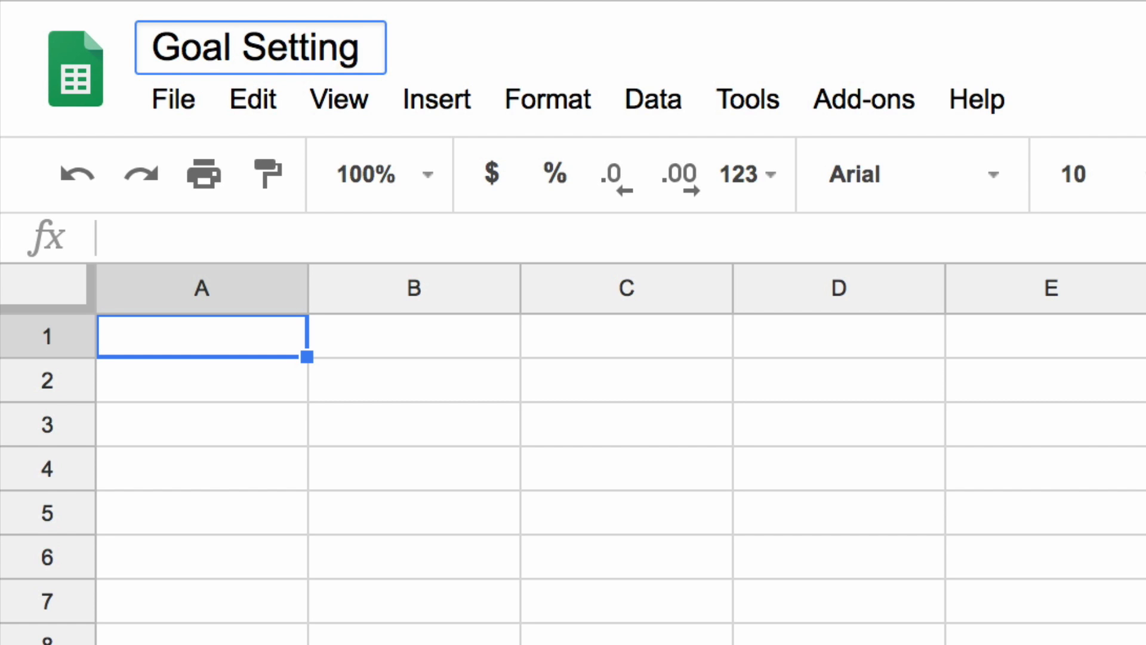
{"action": "type", "text": " and Tracking"}
{"action": "key", "text": "Return"}
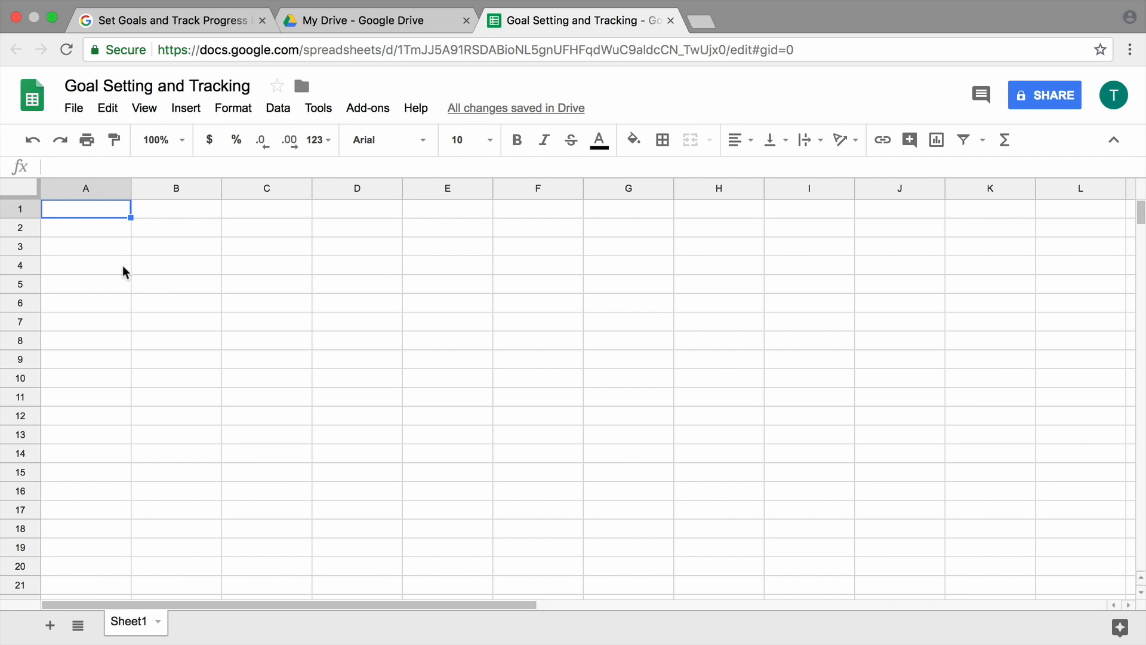
- Enter the headers "Goals" in A1 and "Progress" in B1 and make both bold
{"action": "type", "text": "Goals"}
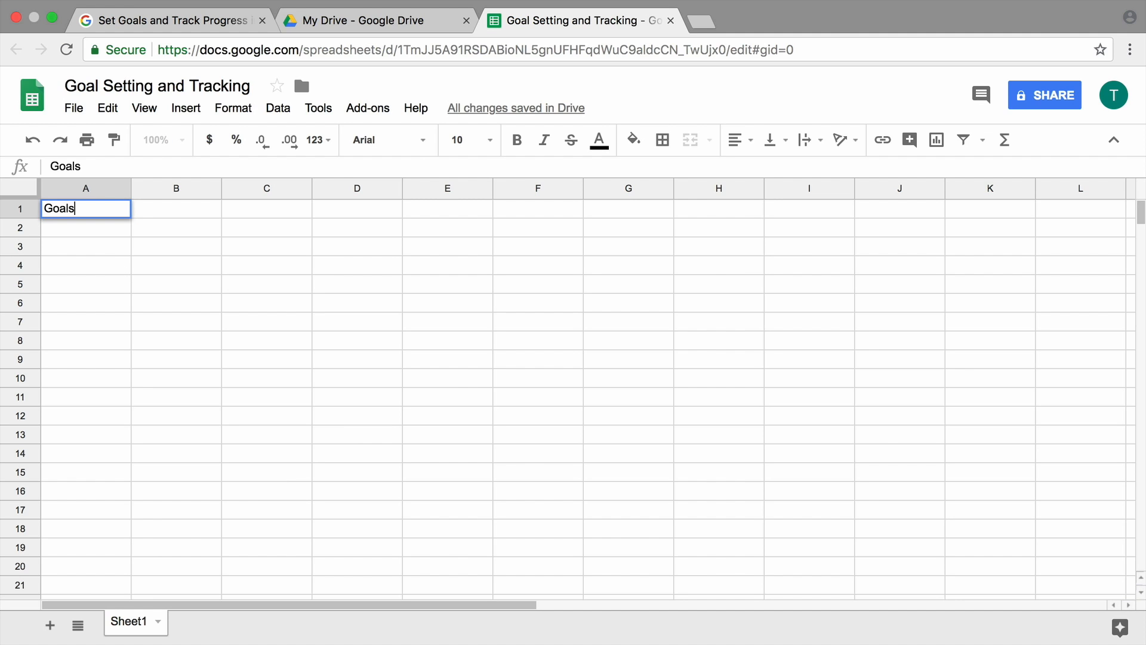
{"action": "left_click", "coordinate": [192, 214]}
{"action": "type", "text": "Progress"}
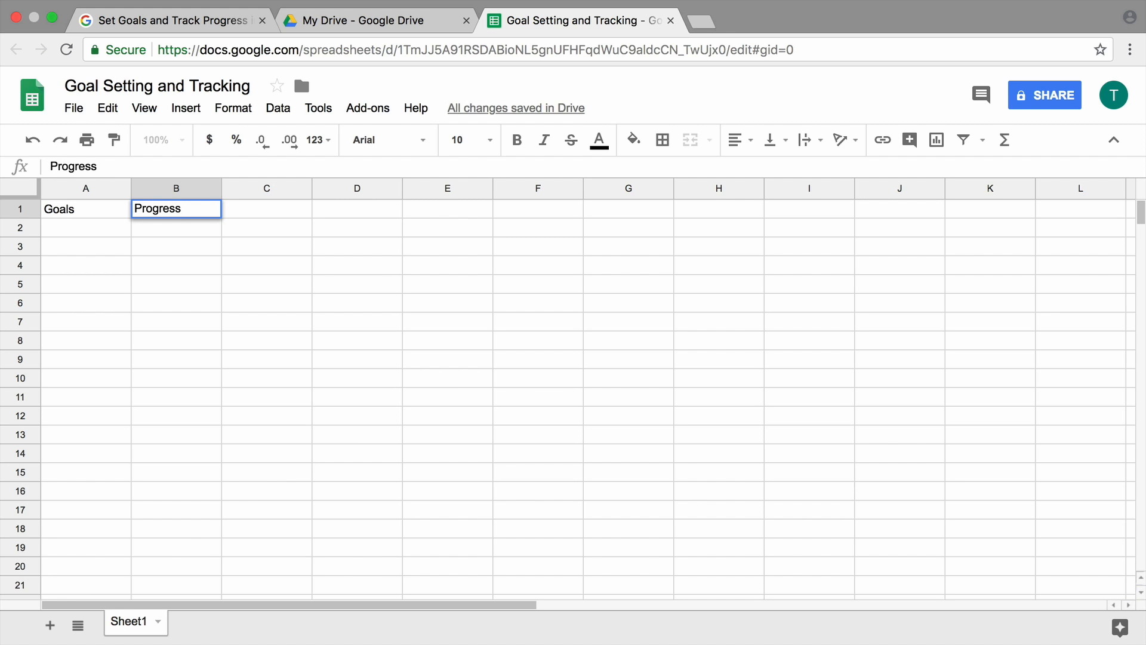
{"action": "left_click", "coordinate": [188, 264]}
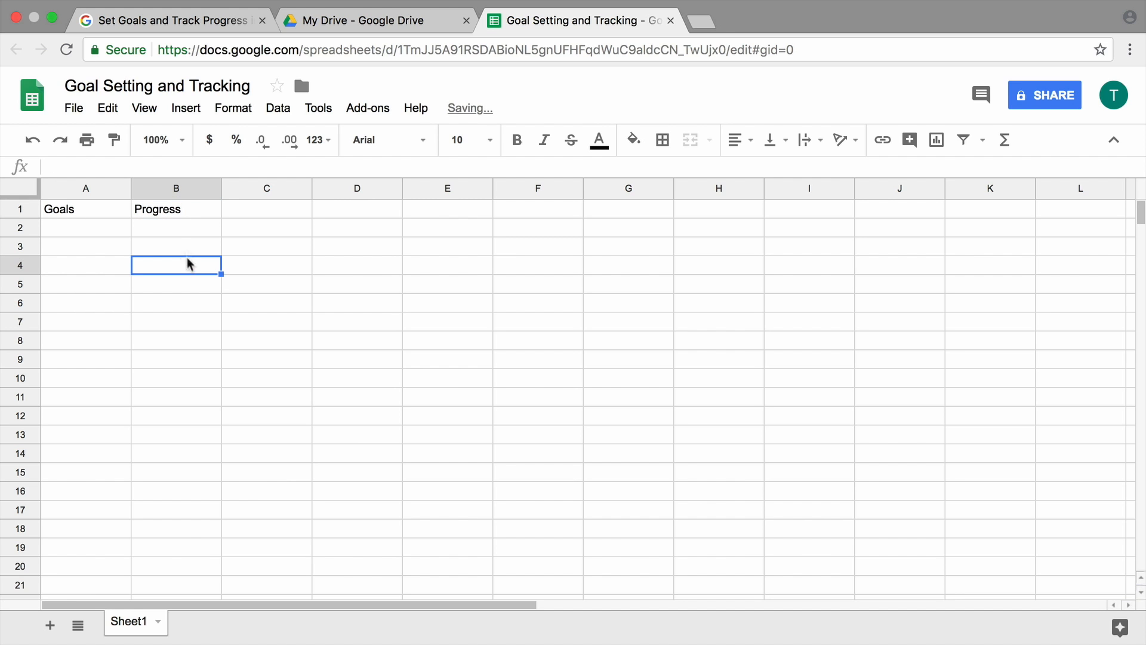
{"action": "left_click_drag", "start_coordinate": [200, 213], "coordinate": [92, 215]}
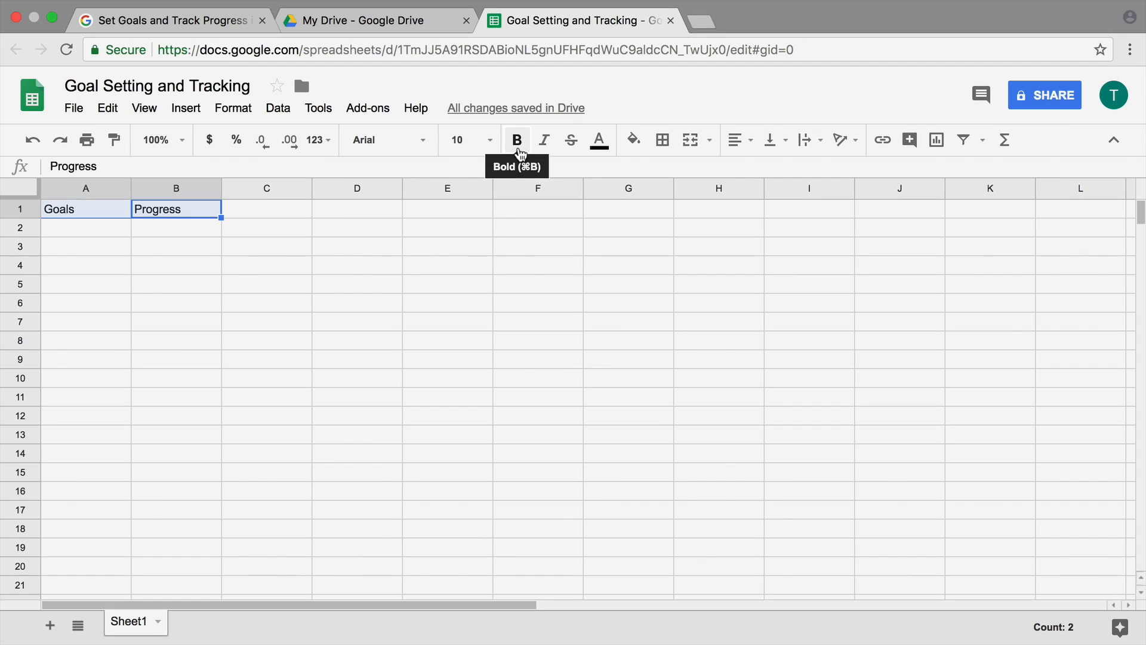
{"action": "left_click", "coordinate": [519, 151]}
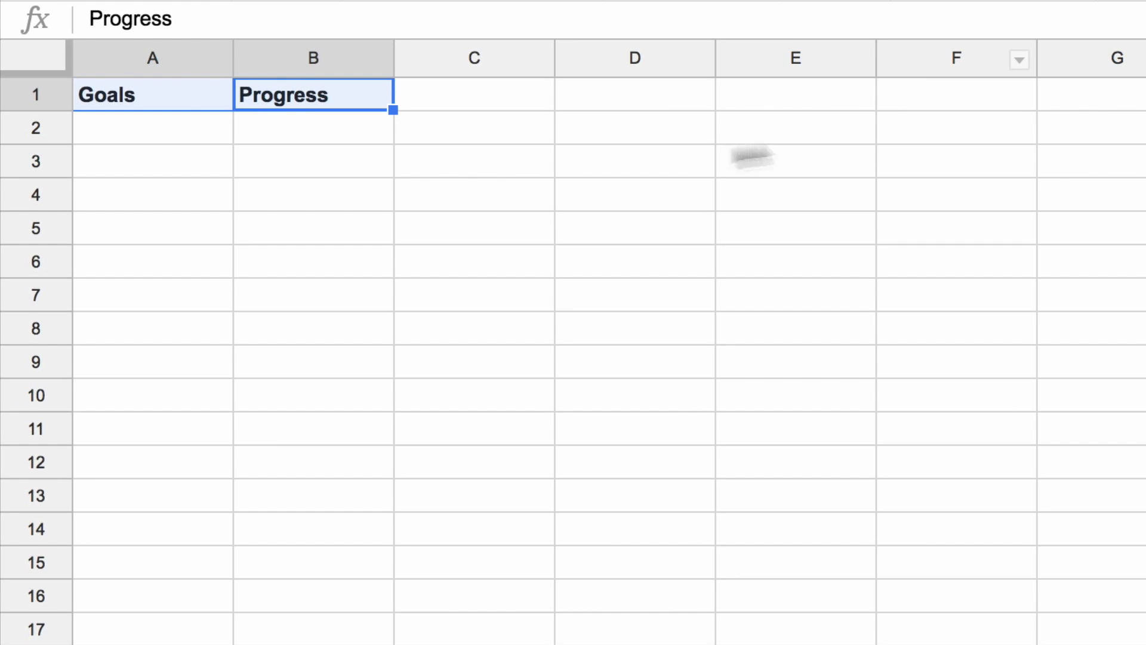
- Widen columns A and B to roughly twice their default width
{"action": "left_click", "coordinate": [109, 210]}
{"action": "left_click_drag", "start_coordinate": [232, 61], "coordinate": [385, 51]}
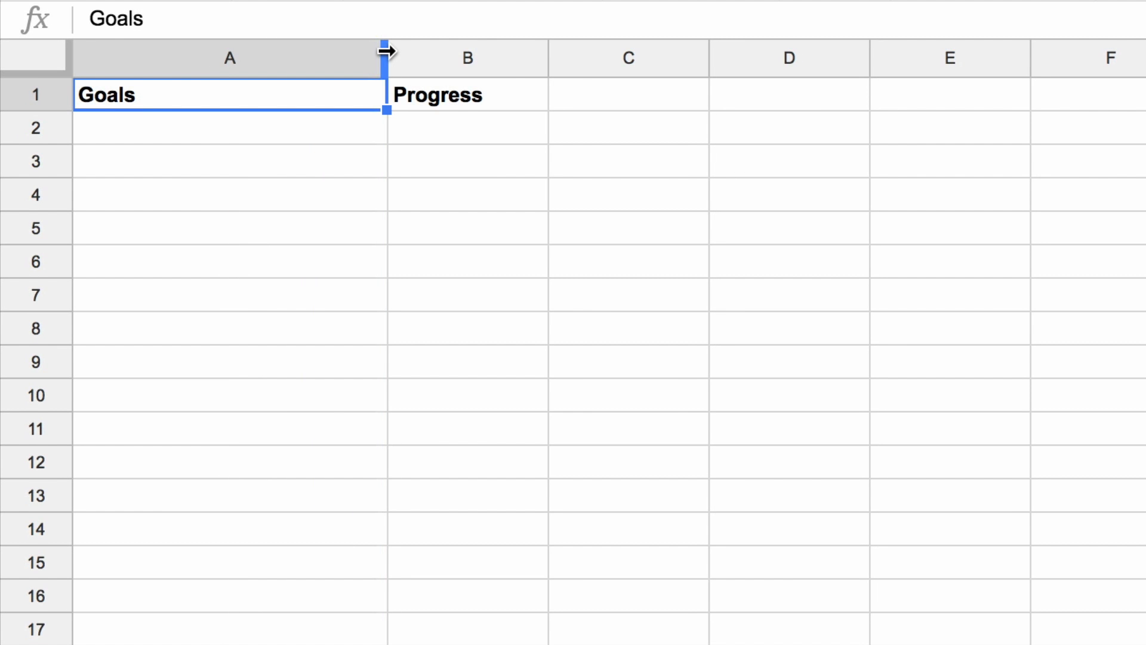
{"action": "left_click_drag", "start_coordinate": [546, 51], "coordinate": [689, 48]}
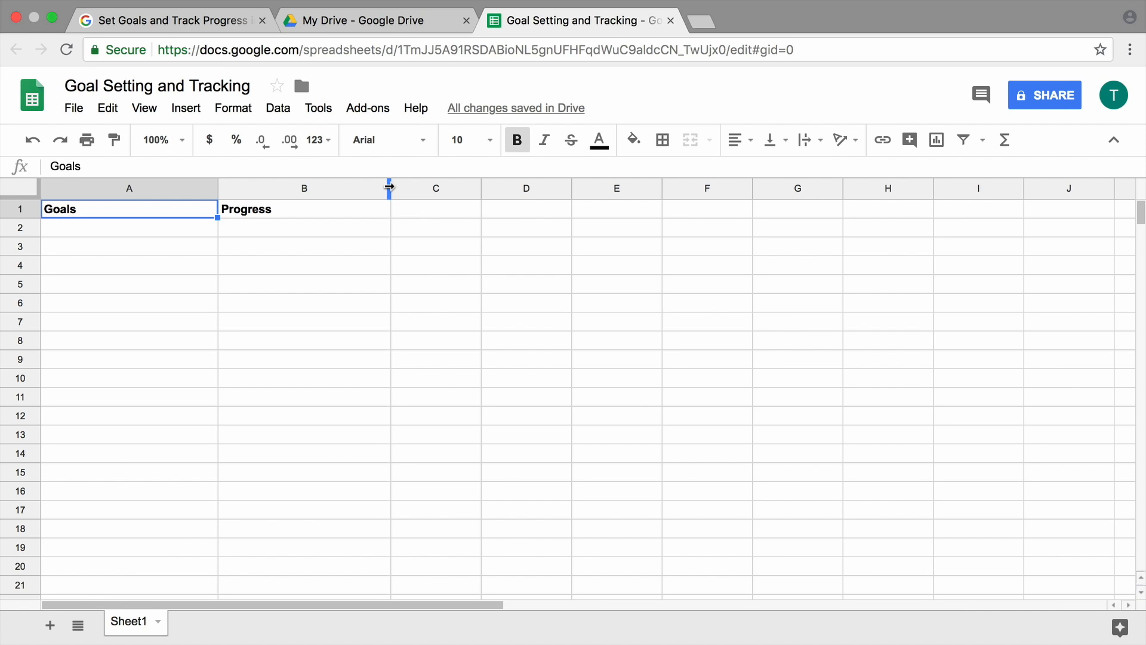
- Enter the goals "Take merchandising class" in A2 and "Get trained on bank deposits" in A3
{"action": "left_click", "coordinate": [165, 233]}
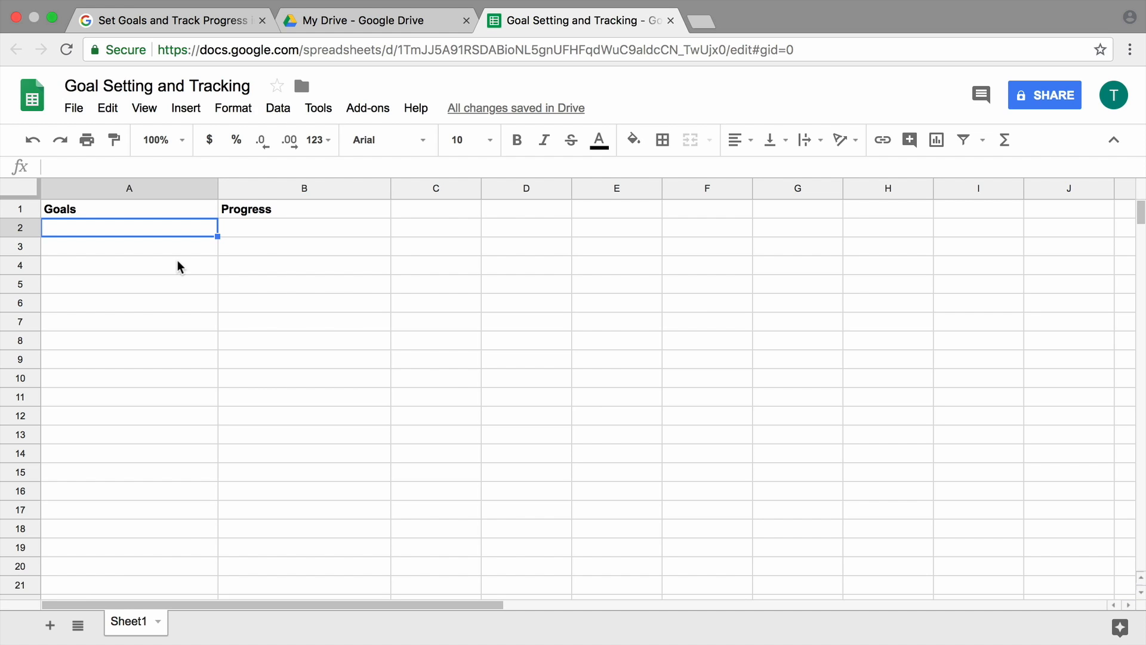
{"action": "type", "text": "Take merchandising class"}
{"action": "left_click", "coordinate": [151, 253]}
{"action": "type", "text": "Get trained on bank deposits"}
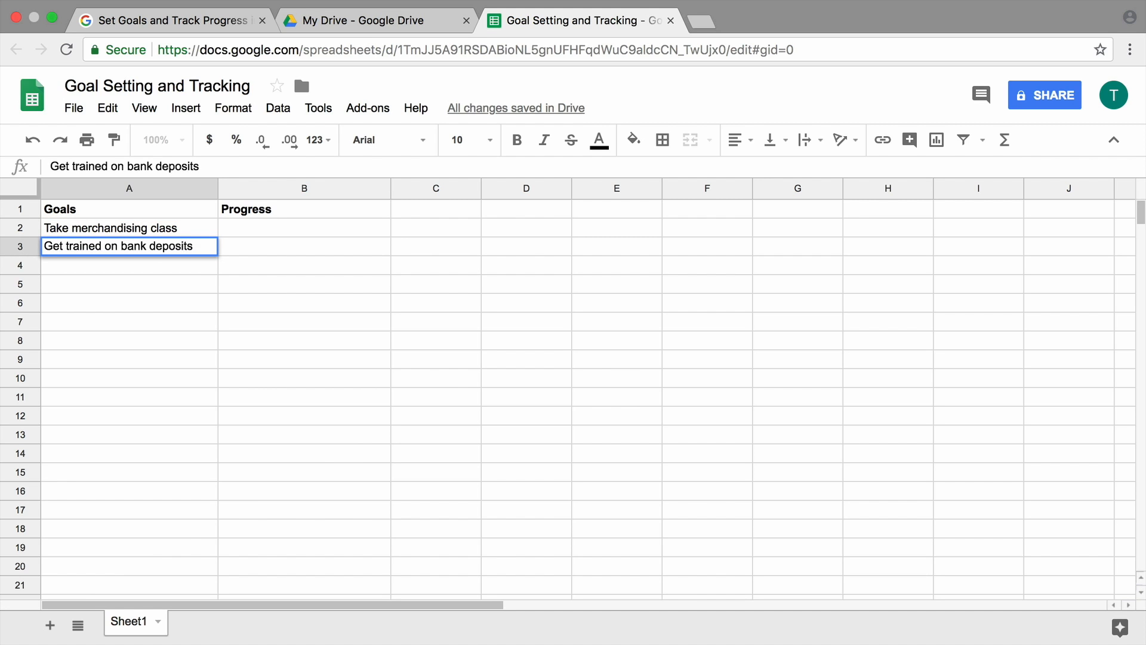
- Enter the goals "Attend trade show" in A4 and "Read books on customer service" in A5
{"action": "left_click", "coordinate": [148, 267]}
{"action": "type", "text": "Attend t"}
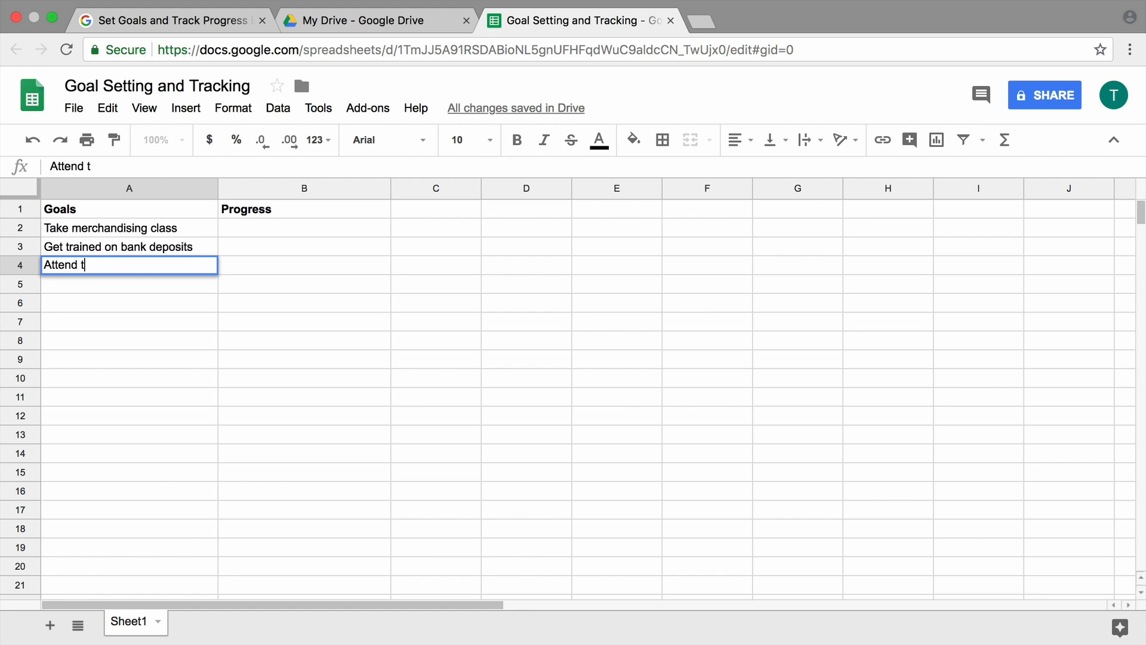
{"action": "type", "text": "rade show"}
{"action": "key", "text": "Return"}
{"action": "type", "text": "Rea"}
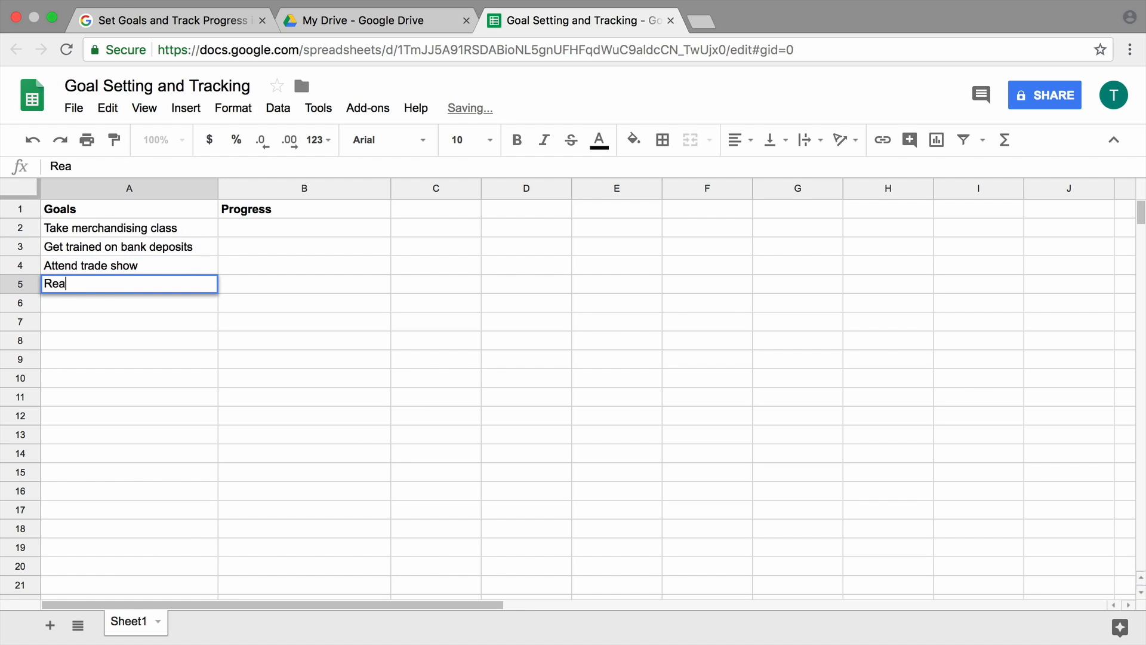
{"action": "type", "text": "d books on cu"}
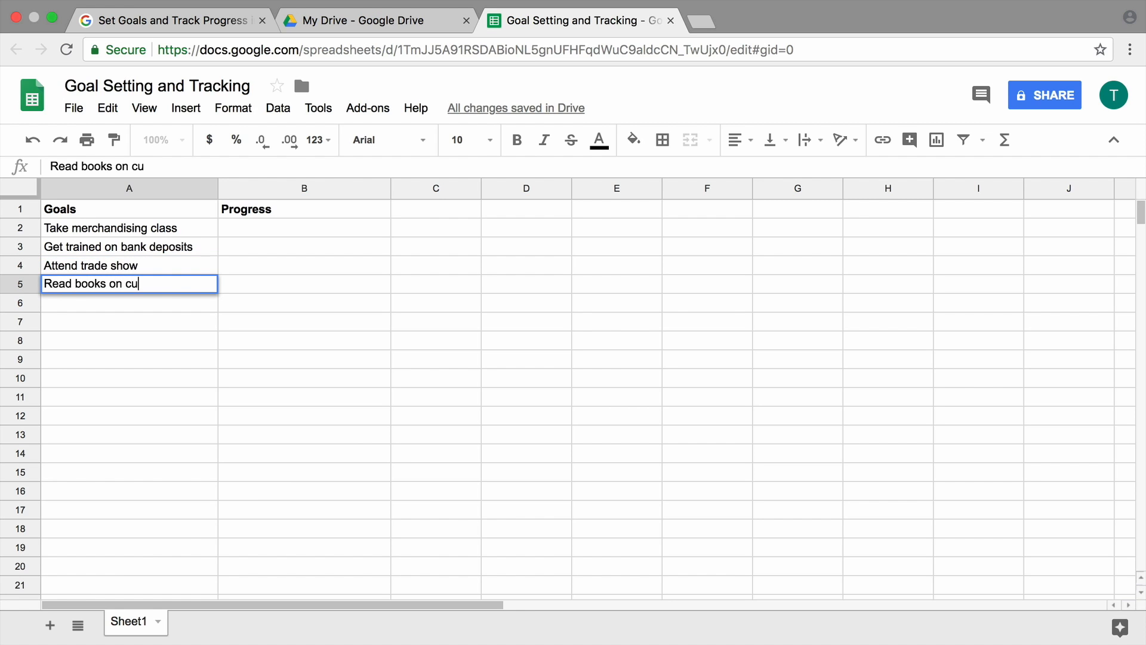
{"action": "type", "text": "stomer service"}
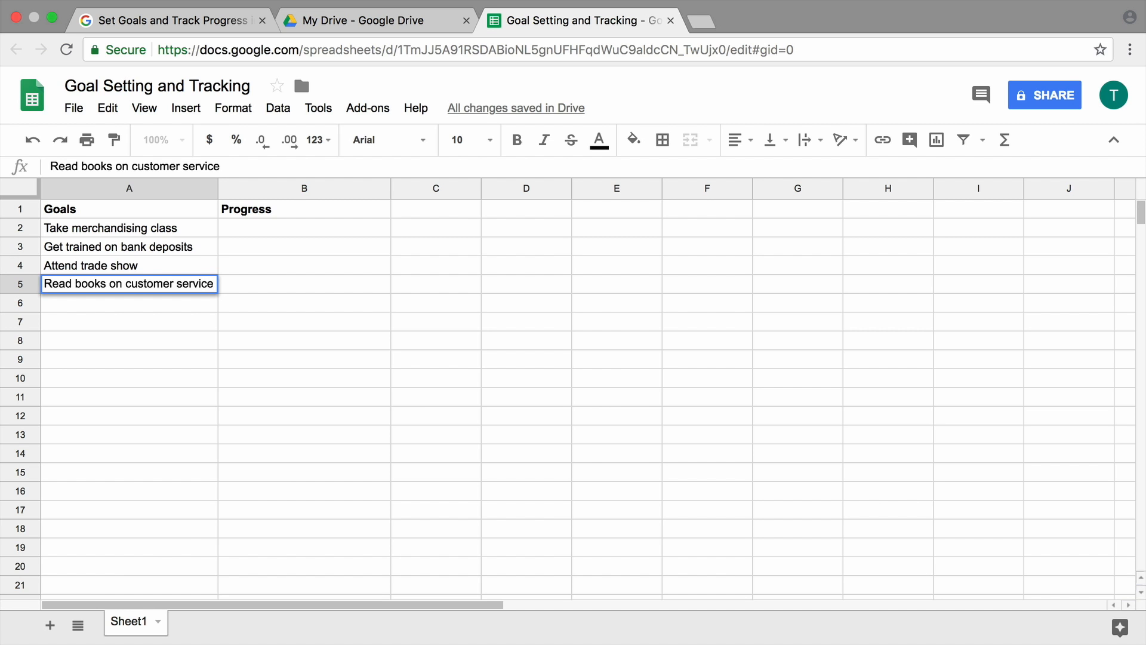
{"action": "left_click", "coordinate": [138, 302]}
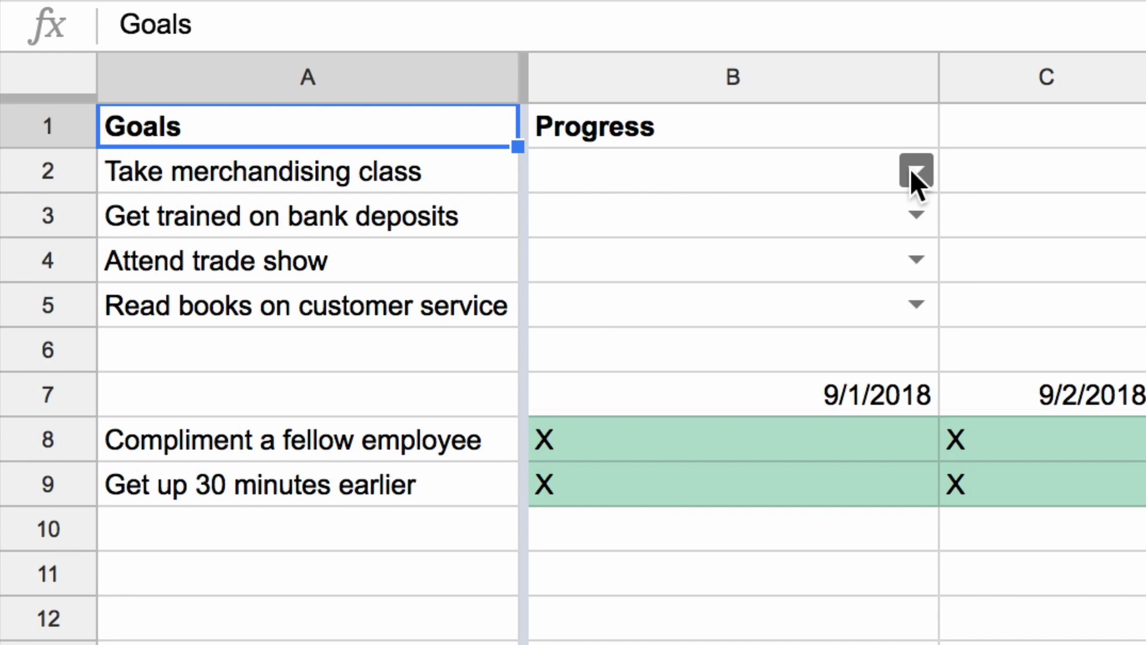
- Set the progress of the merchandising class goal to "Not started" and of the bank deposits goal to "Complete"
{"action": "left_click", "coordinate": [913, 169]}
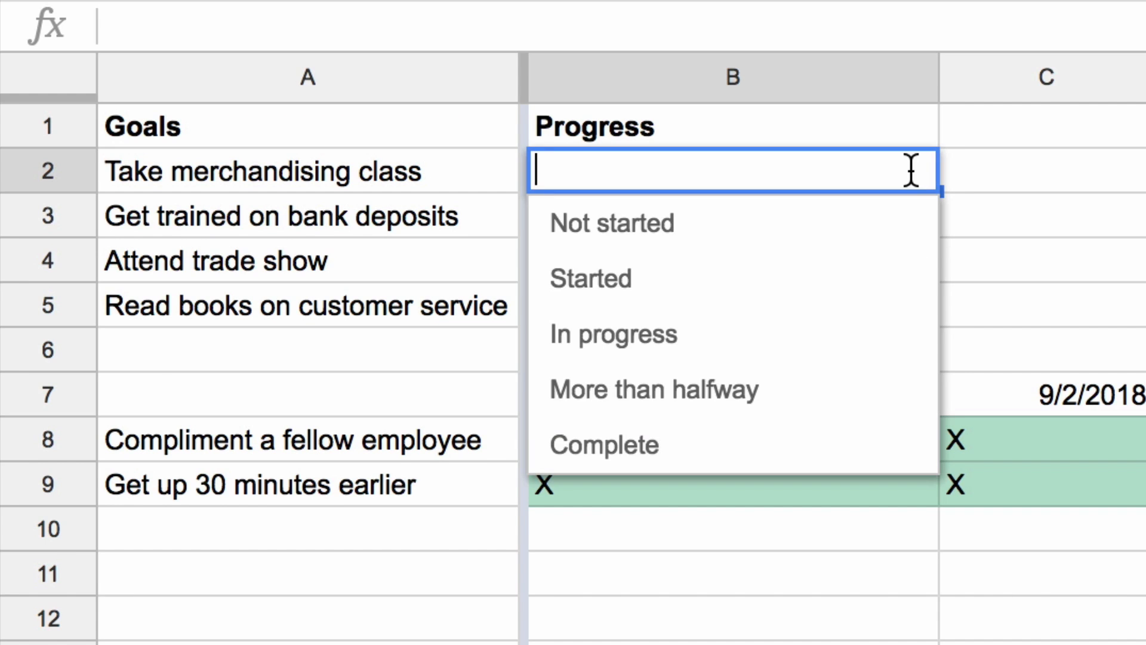
{"action": "left_click", "coordinate": [896, 236]}
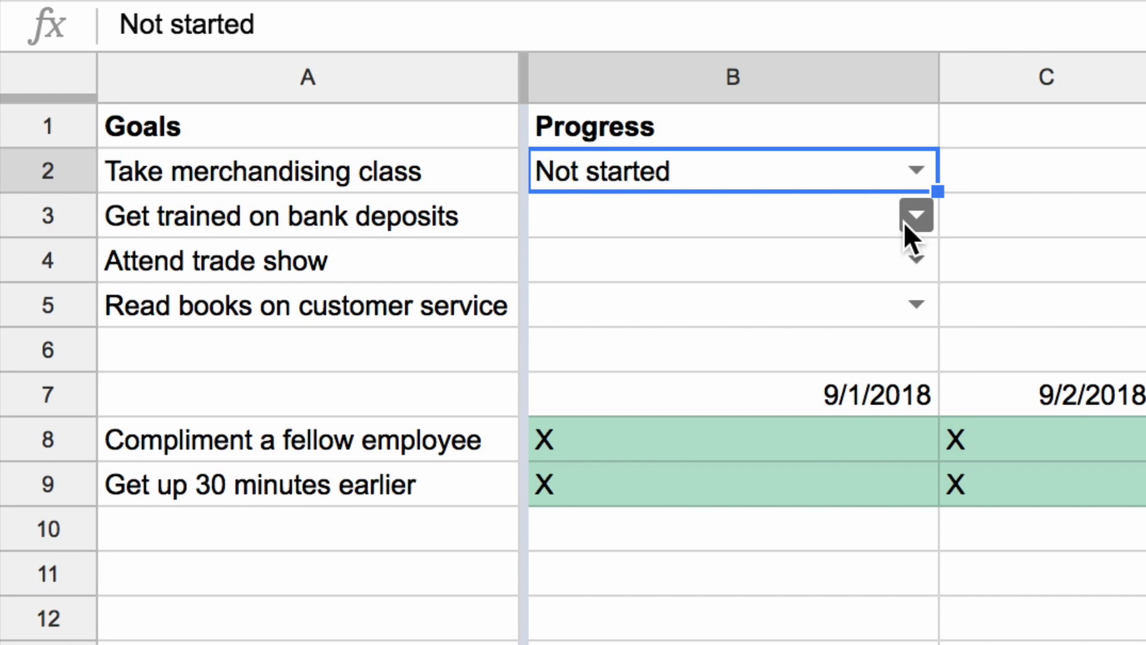
{"action": "left_click", "coordinate": [904, 224]}
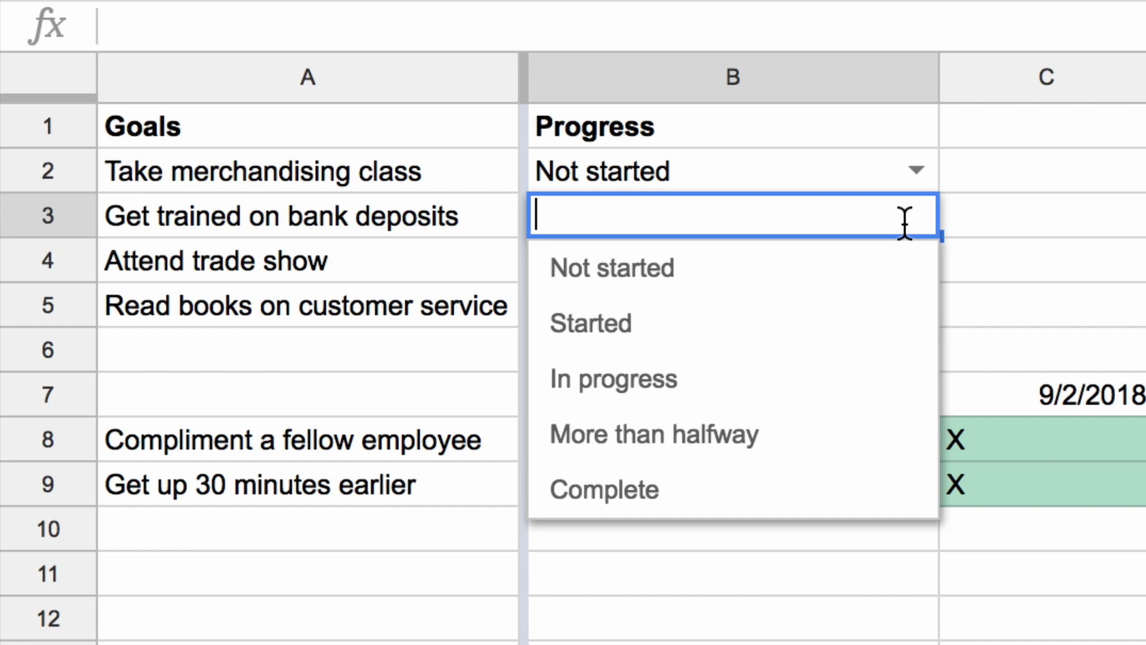
{"action": "left_click", "coordinate": [868, 500]}
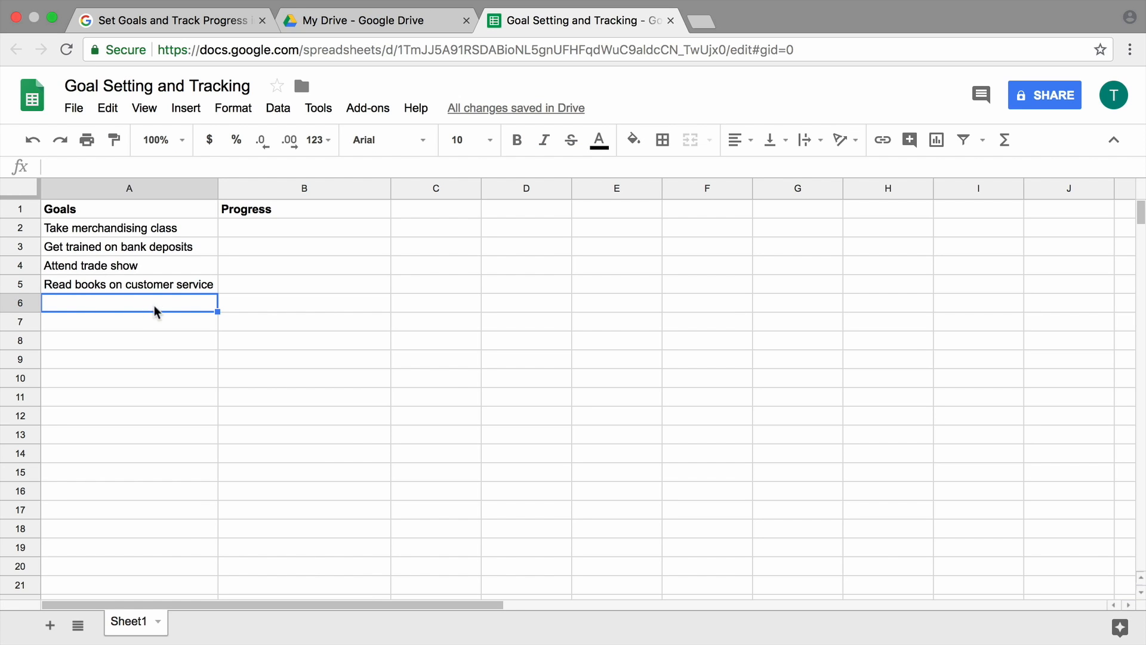
- Start a data validation rule for the progress cells B2:B5 with "List of items" as its criteria
{"action": "left_click_drag", "start_coordinate": [270, 231], "coordinate": [267, 291]}
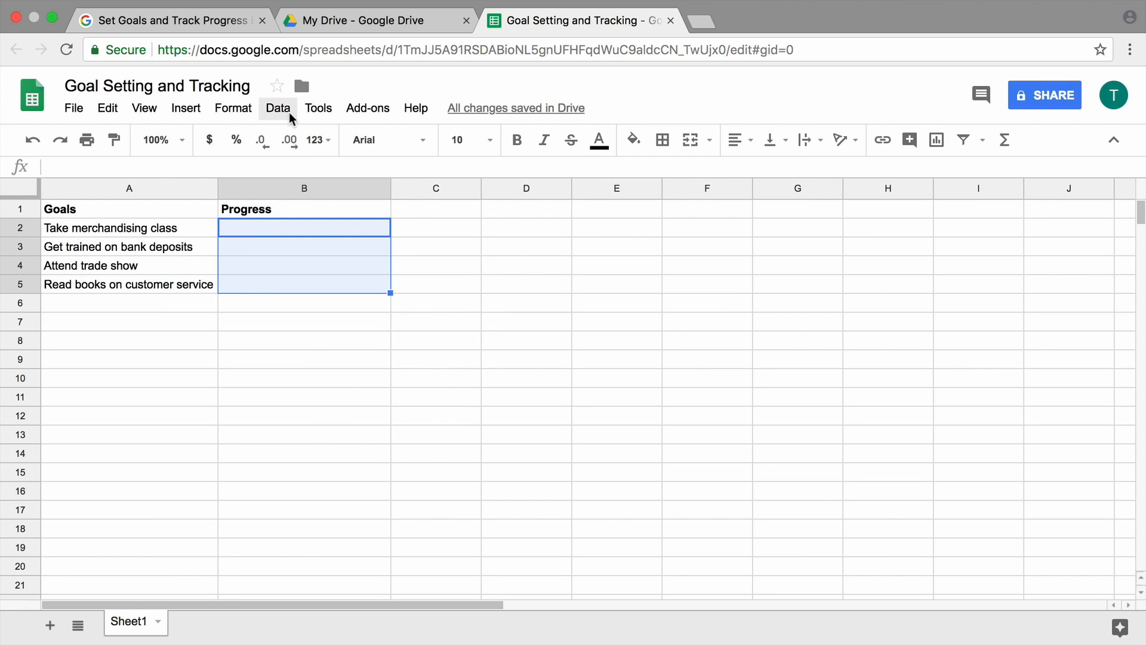
{"action": "left_click", "coordinate": [290, 115]}
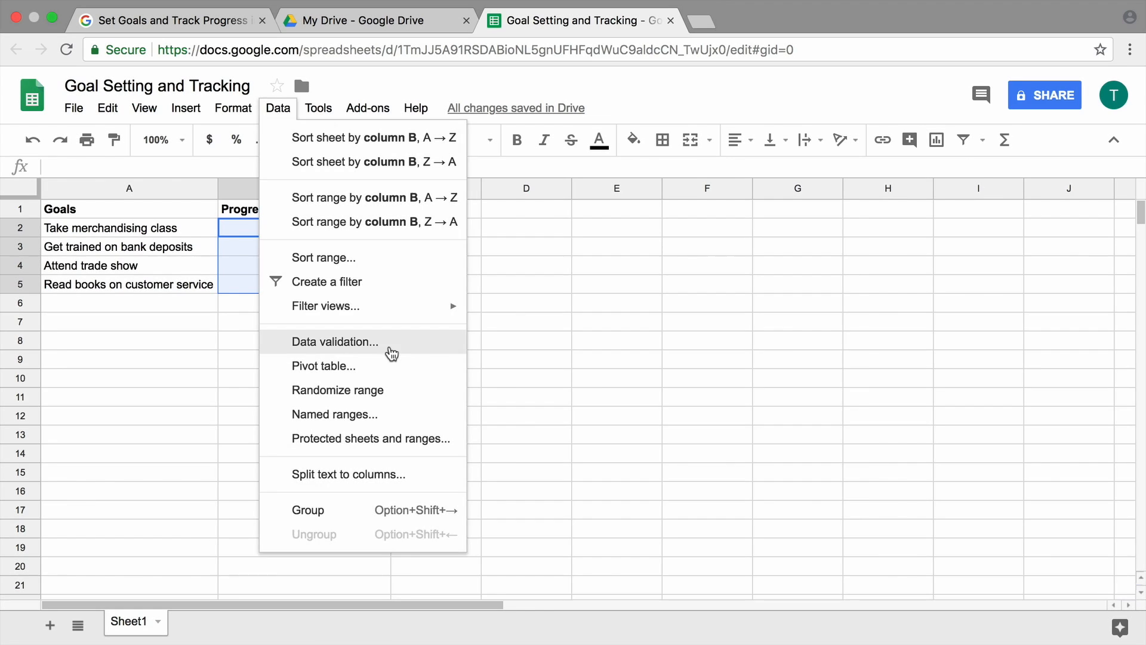
{"action": "left_click", "coordinate": [391, 352]}
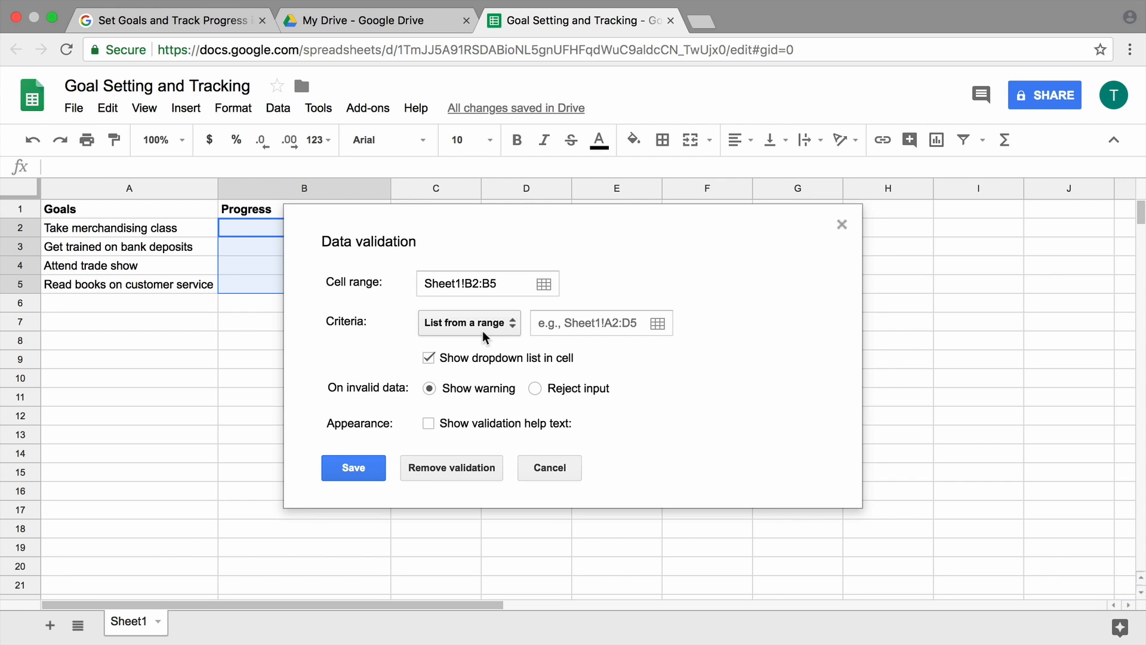
{"action": "left_click", "coordinate": [484, 335]}
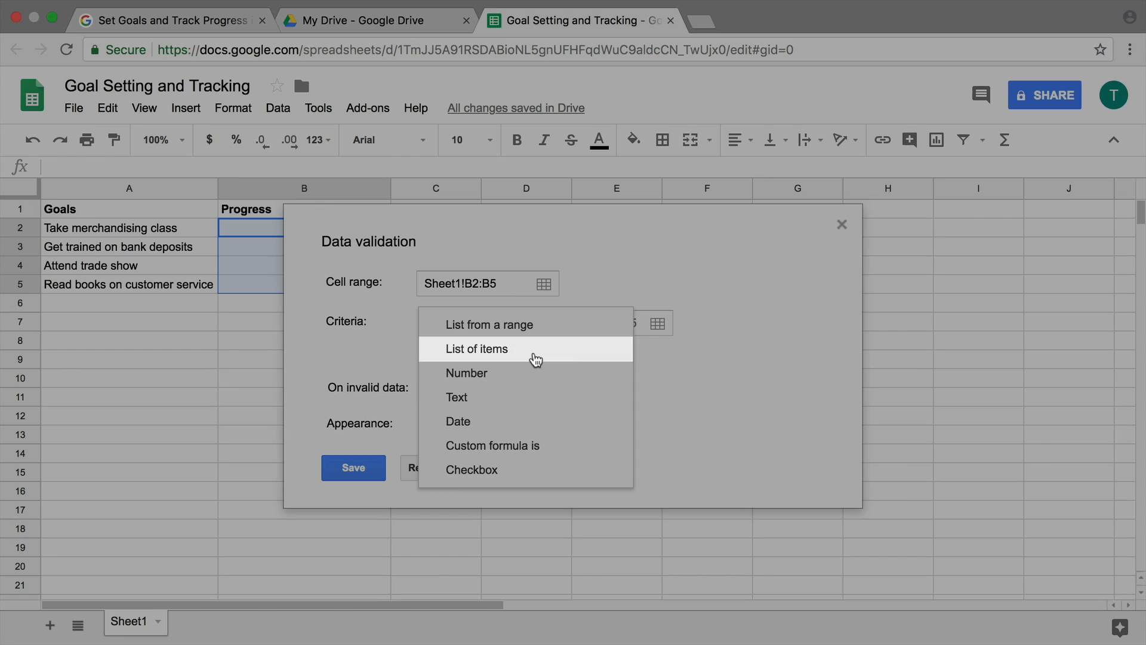
{"action": "left_click", "coordinate": [535, 351]}
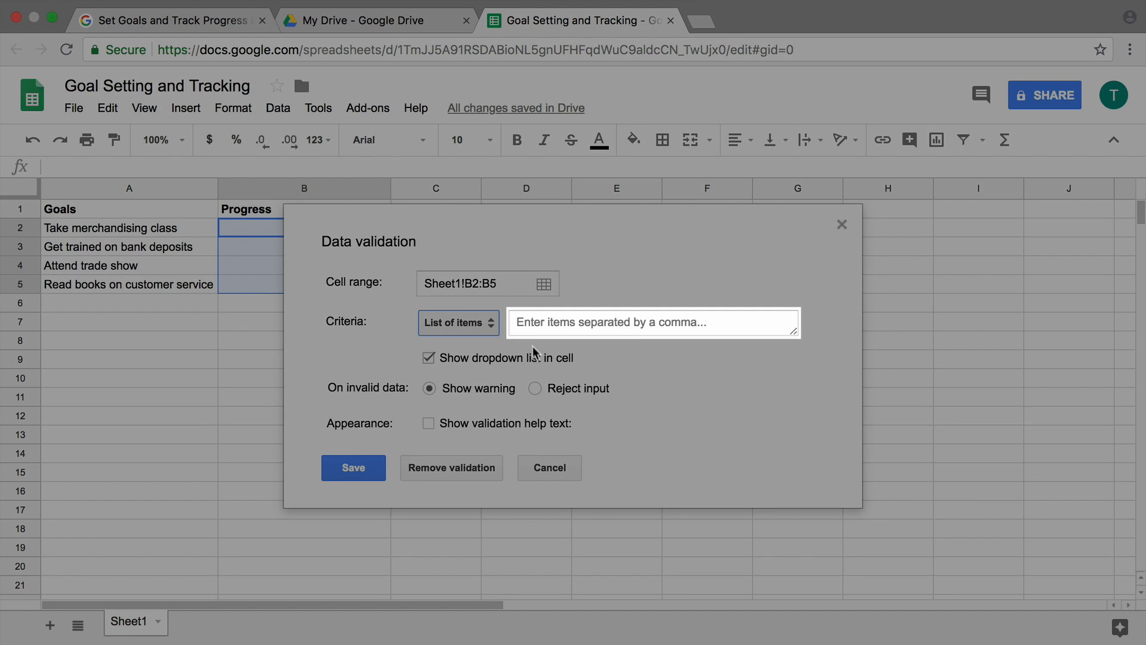
- Set the dropdown items to "Not started, Started, In progress, More than halfway, Complete" and save the validation rule
{"action": "left_click", "coordinate": [529, 323]}
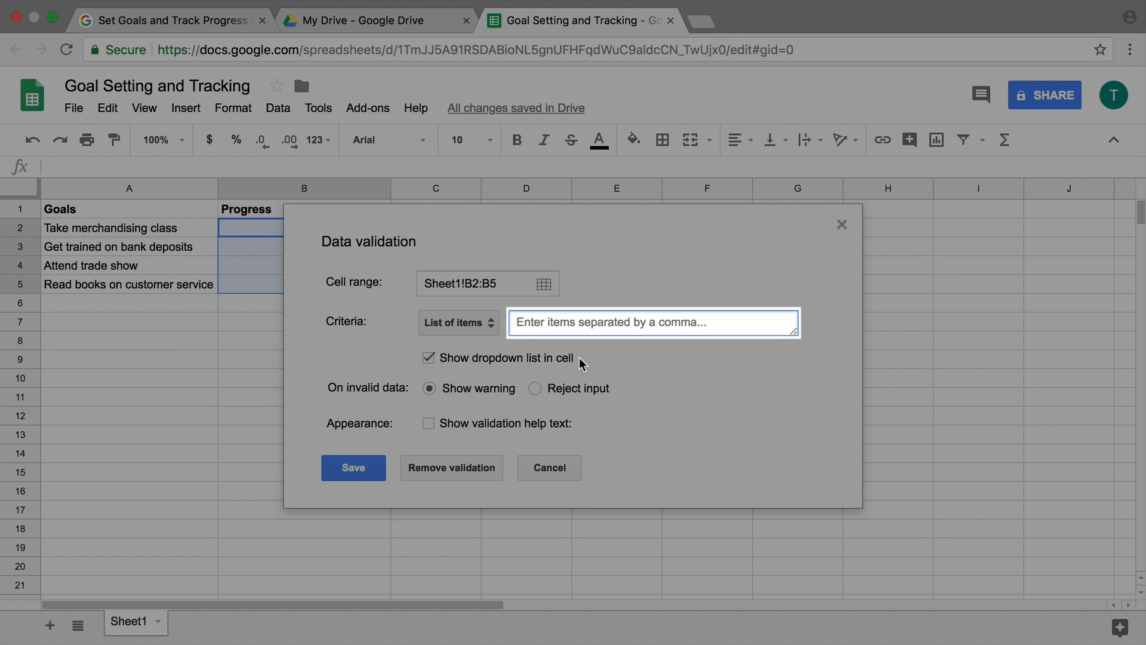
{"action": "type", "text": "Not started, start"}
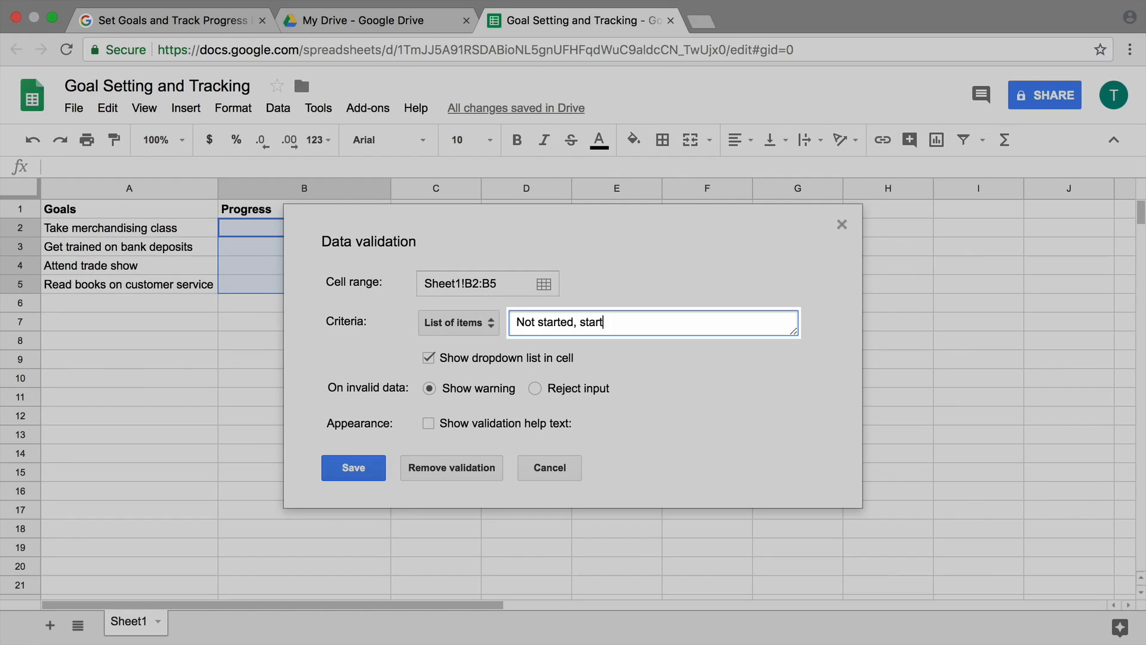
{"action": "type", "text": "rted, In progress, More than hal"}
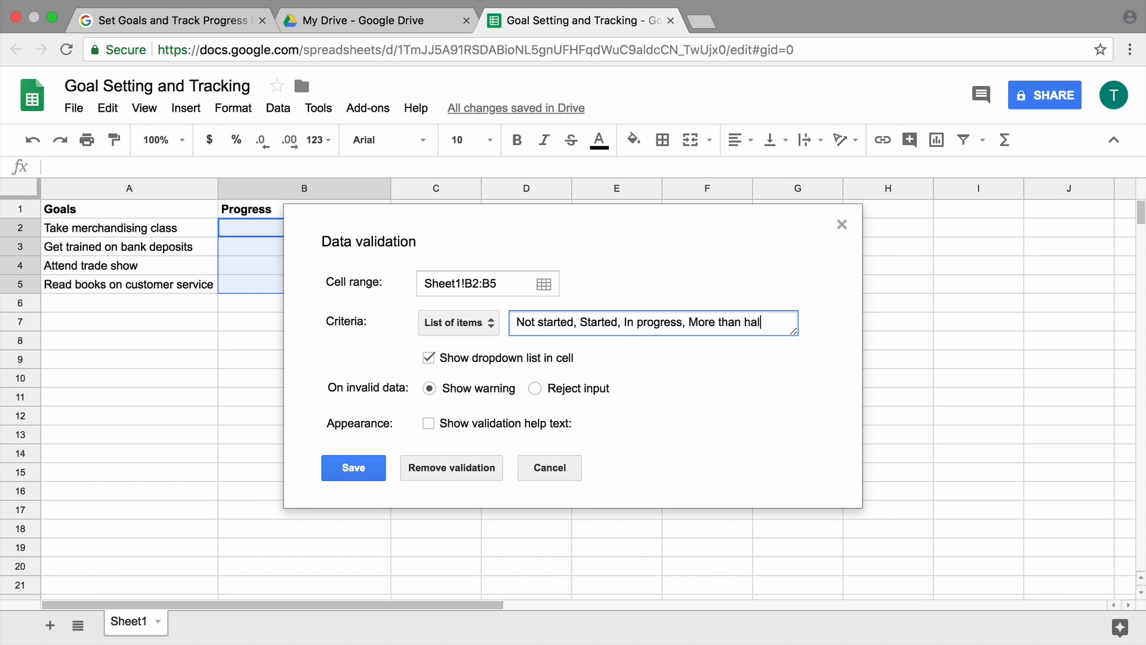
{"action": "type", "text": "Complete"}
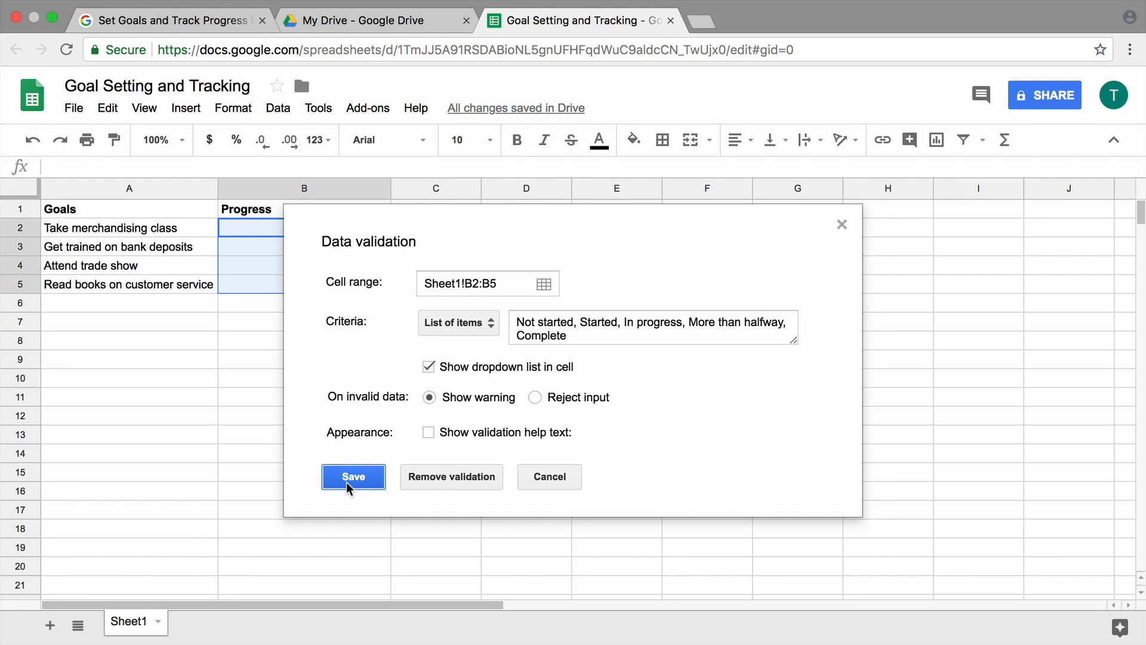
{"action": "left_click", "coordinate": [348, 481]}
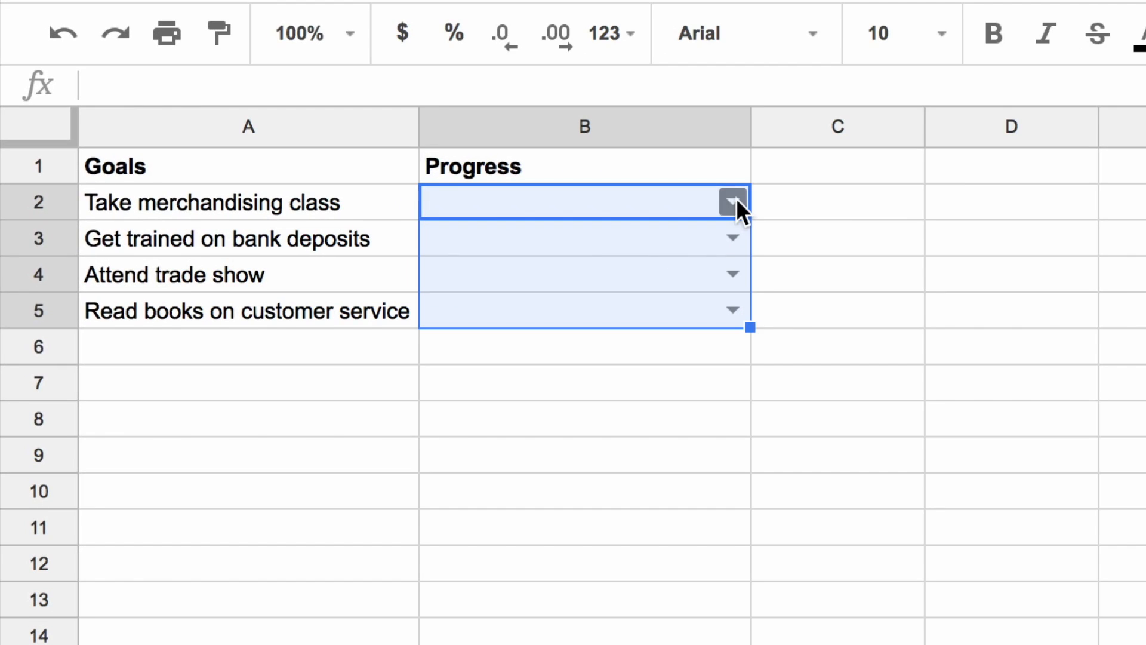
- Set the merchandising class goal's progress to "Not started" and the bank deposits goal's progress to "Complete"
{"action": "left_click", "coordinate": [733, 201]}
{"action": "left_click", "coordinate": [734, 243]}
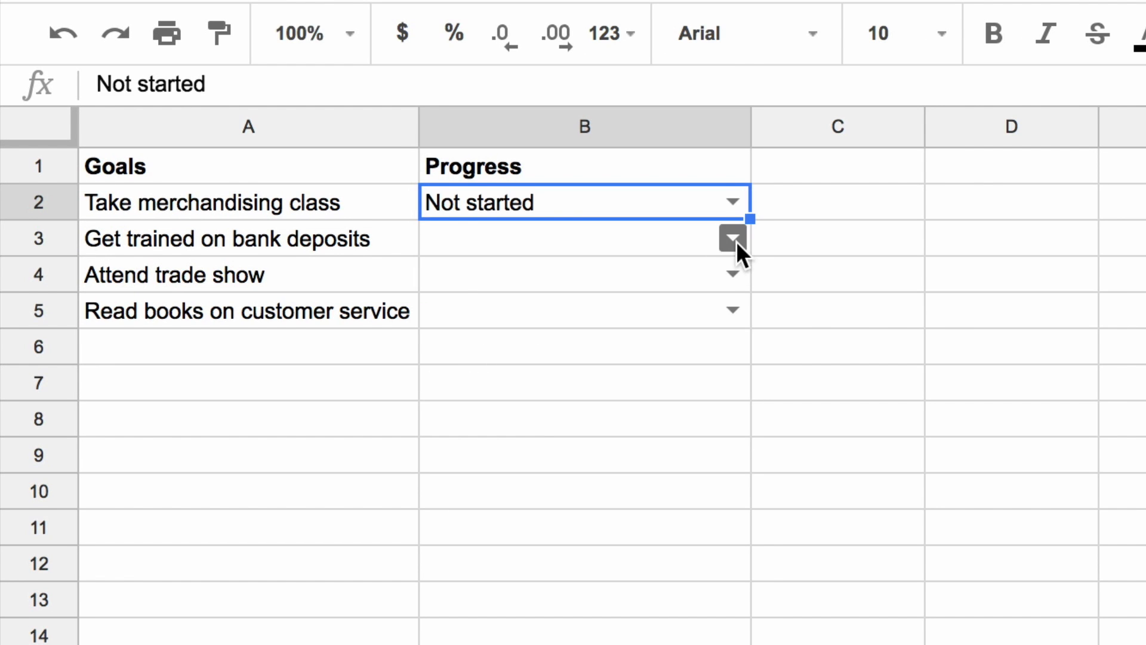
{"action": "left_click", "coordinate": [736, 242]}
{"action": "left_click", "coordinate": [688, 466]}
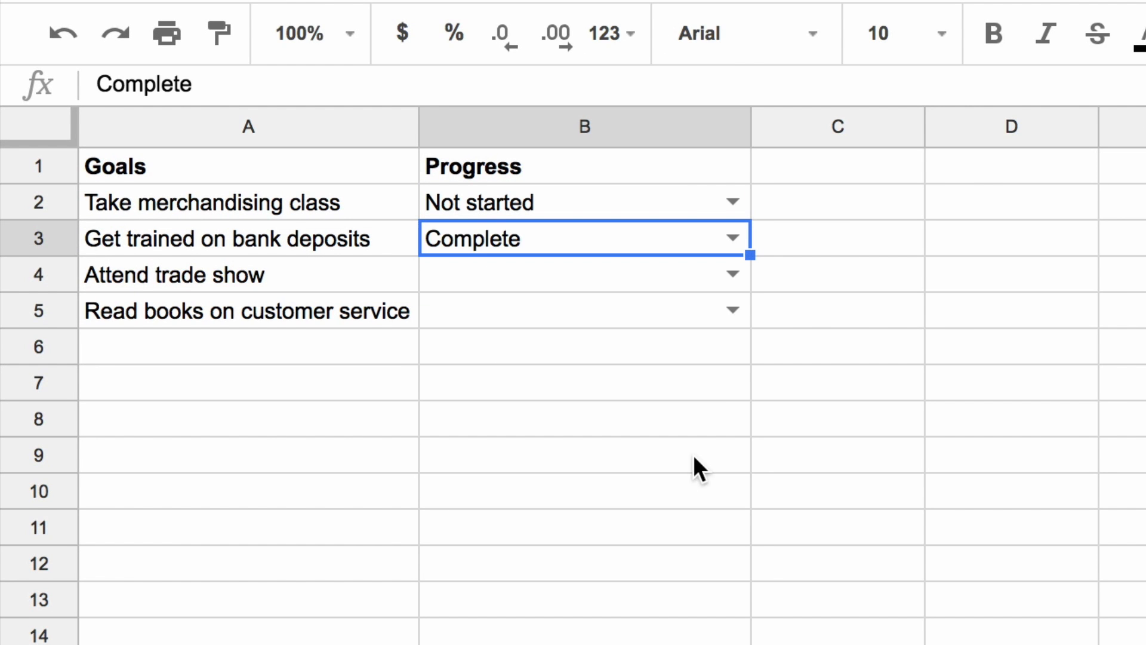
- Set the trade show goal's progress to "More than halfway" and the customer service books goal's progress to "In progress"
{"action": "left_click", "coordinate": [733, 275]}
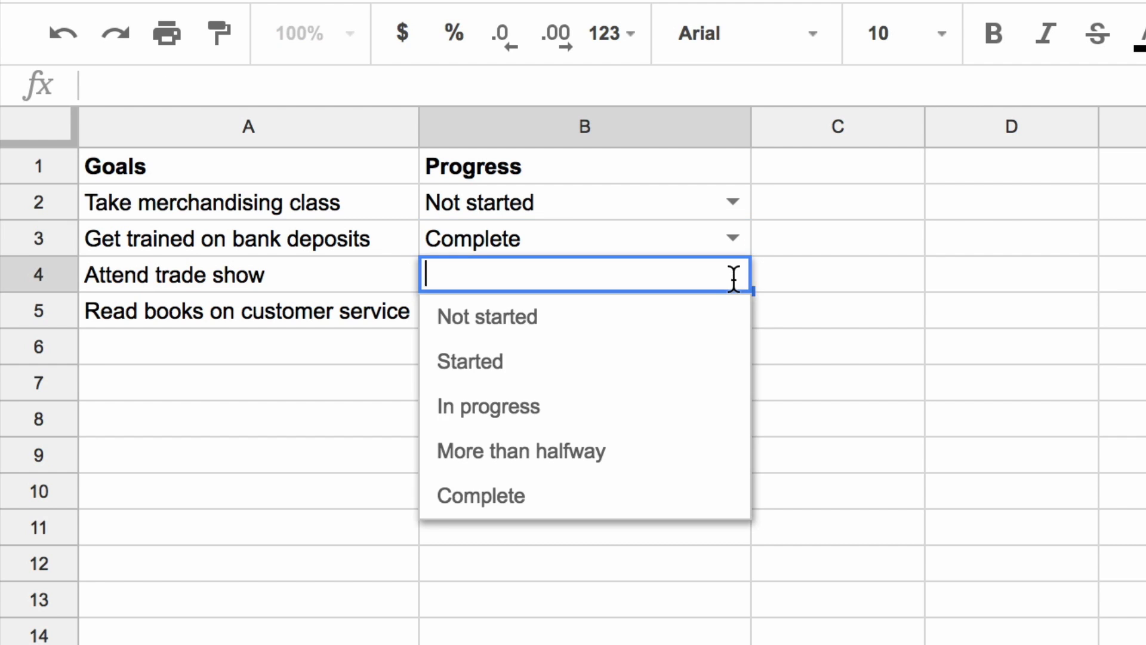
{"action": "left_click", "coordinate": [706, 455]}
{"action": "left_click", "coordinate": [730, 311]}
{"action": "left_click", "coordinate": [373, 358]}
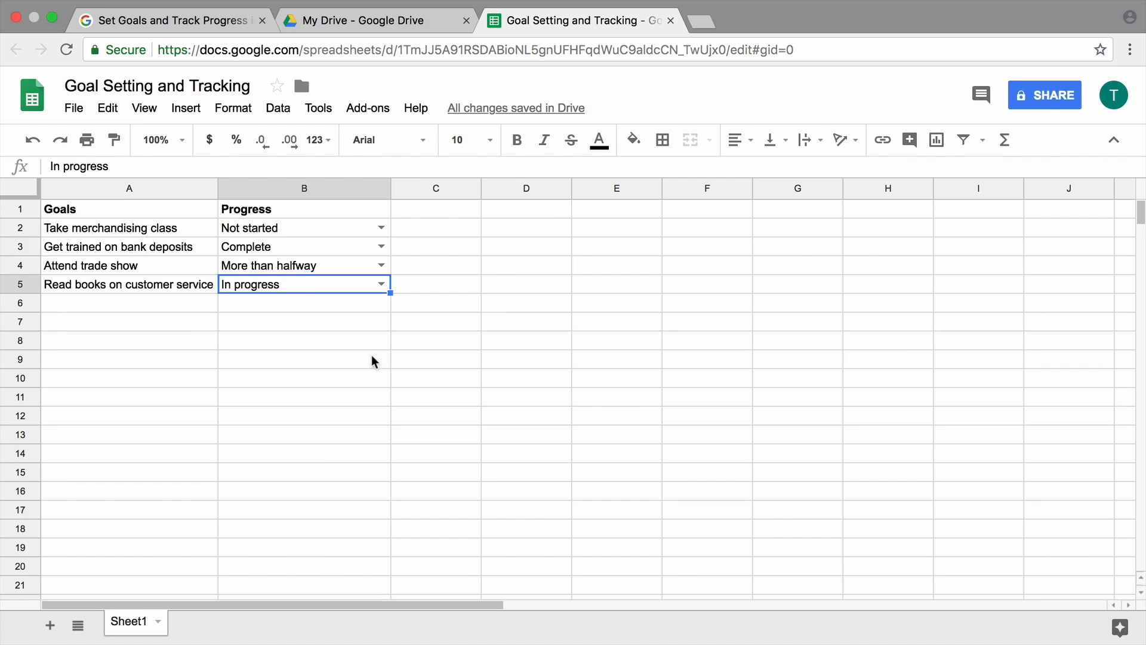
- Enter the daily goals "Compliment a fellow employee" in A8 and "Get up 30 minutes earlier" in A9
{"action": "left_click", "coordinate": [179, 342]}
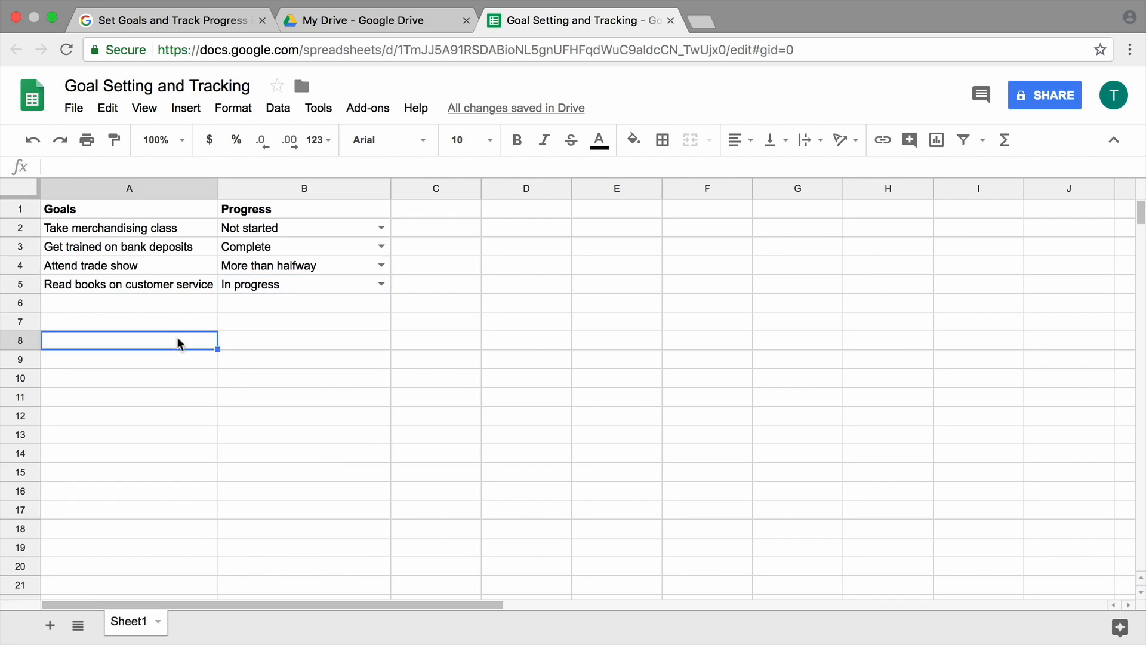
{"action": "type", "text": "Compliment a fellow employee"}
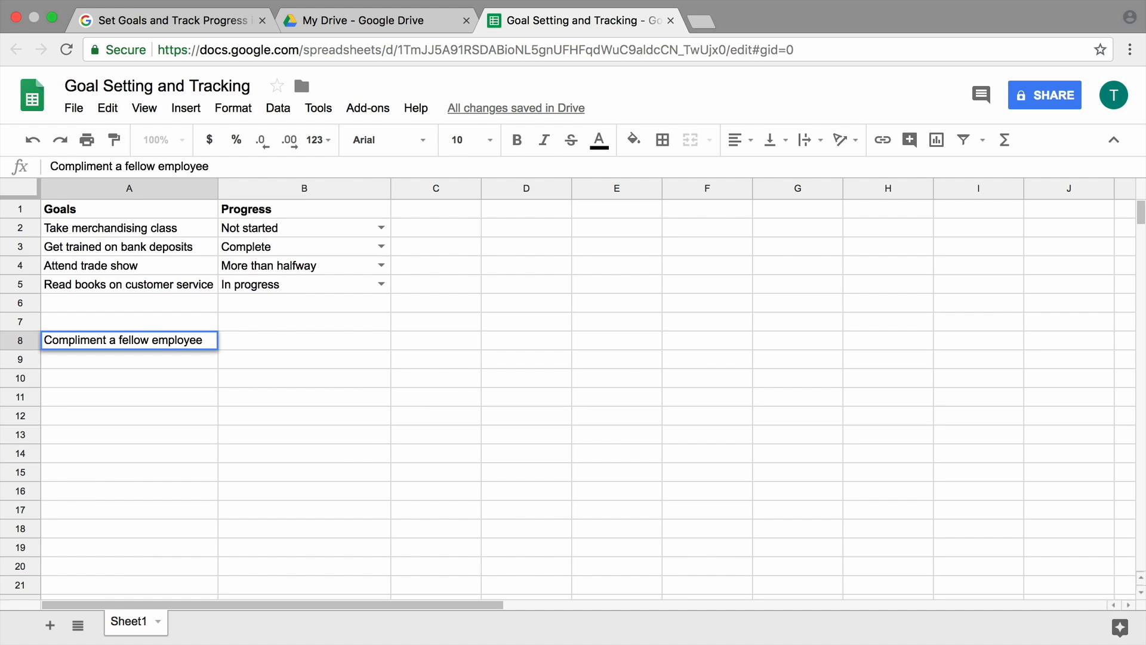
{"action": "key", "text": "Return"}
{"action": "type", "text": "Get up 30 "}
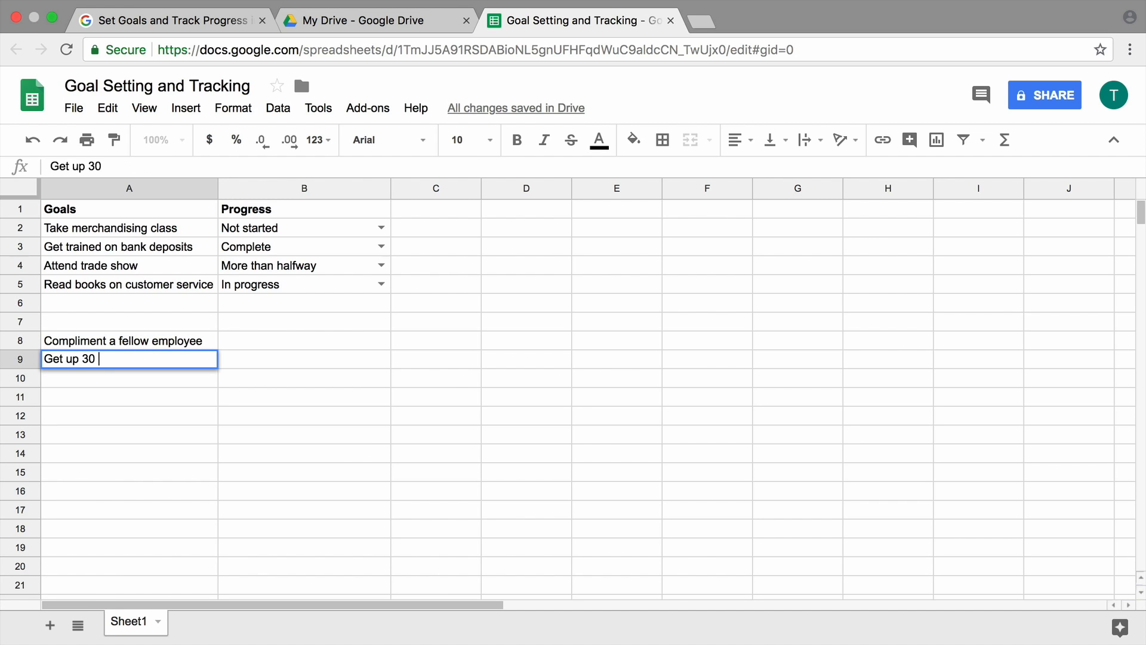
{"action": "type", "text": "minutes earlier"}
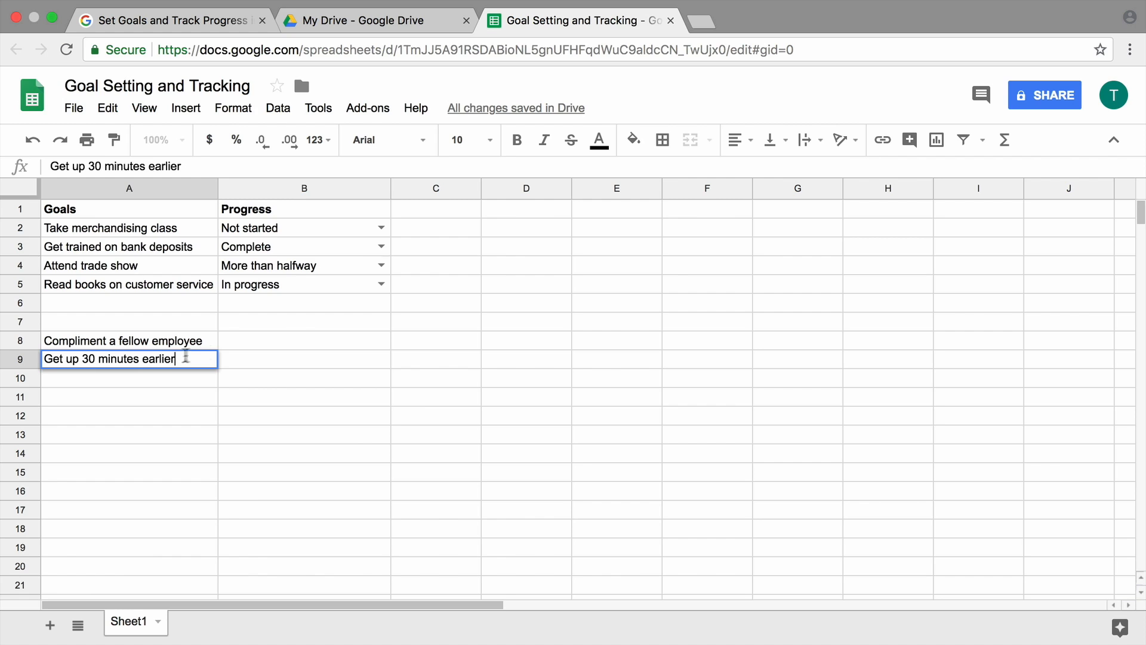
- Enter the consecutive daily dates 9/1 through 9/14 across row 7, starting in B7
{"action": "left_click", "coordinate": [268, 327]}
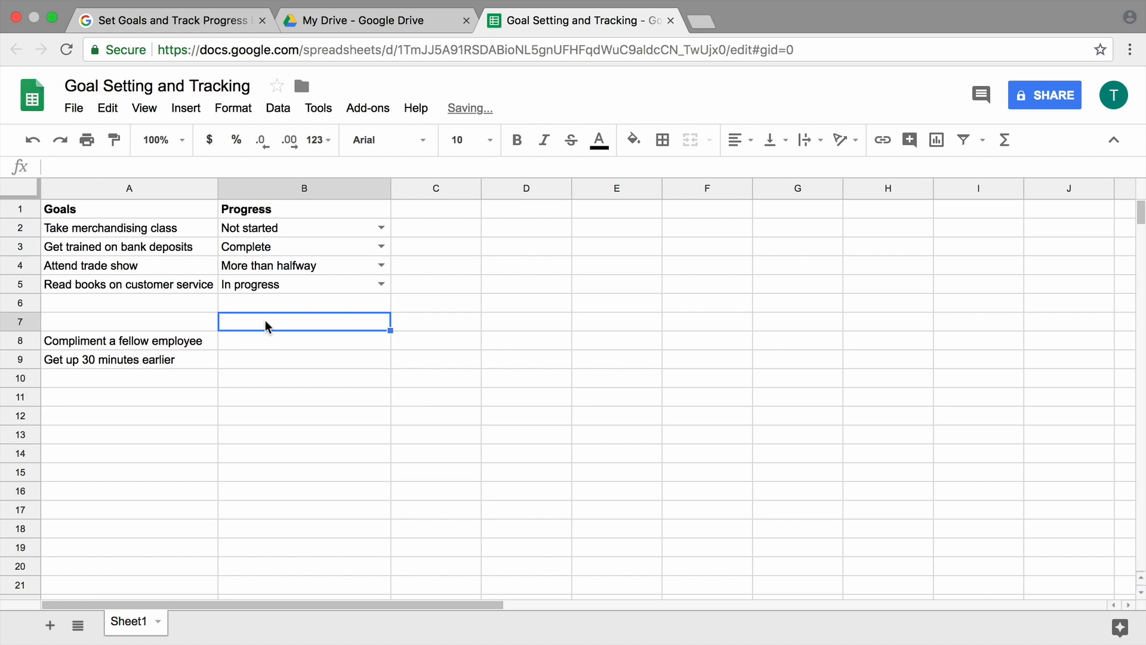
{"action": "type", "text": "9/1"}
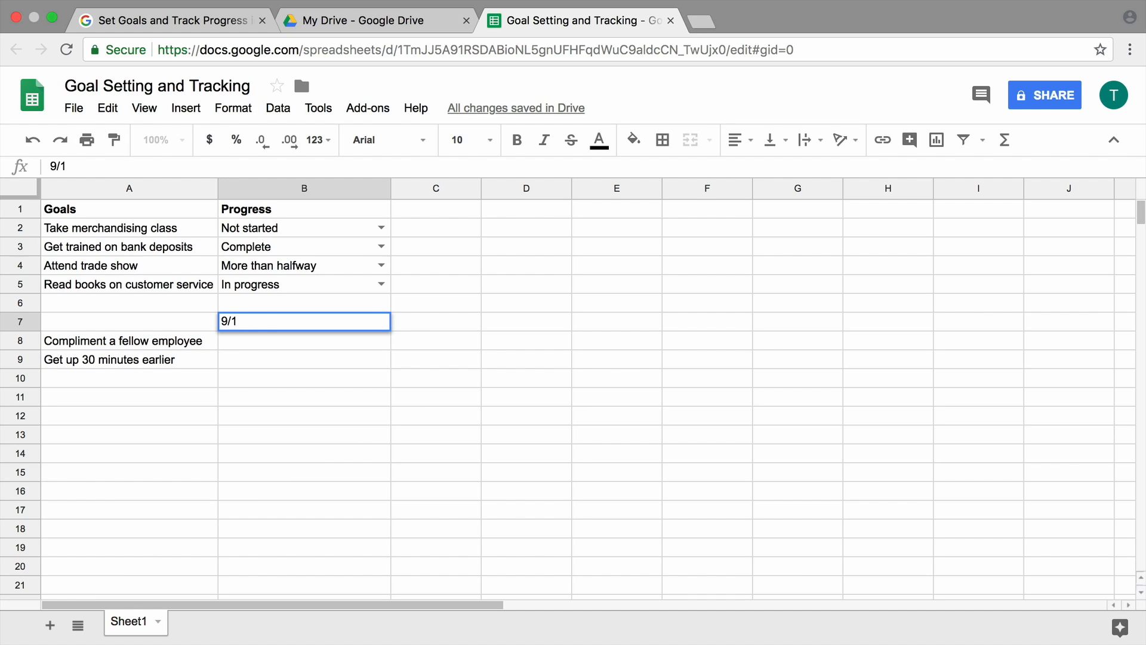
{"action": "left_click", "coordinate": [399, 330]}
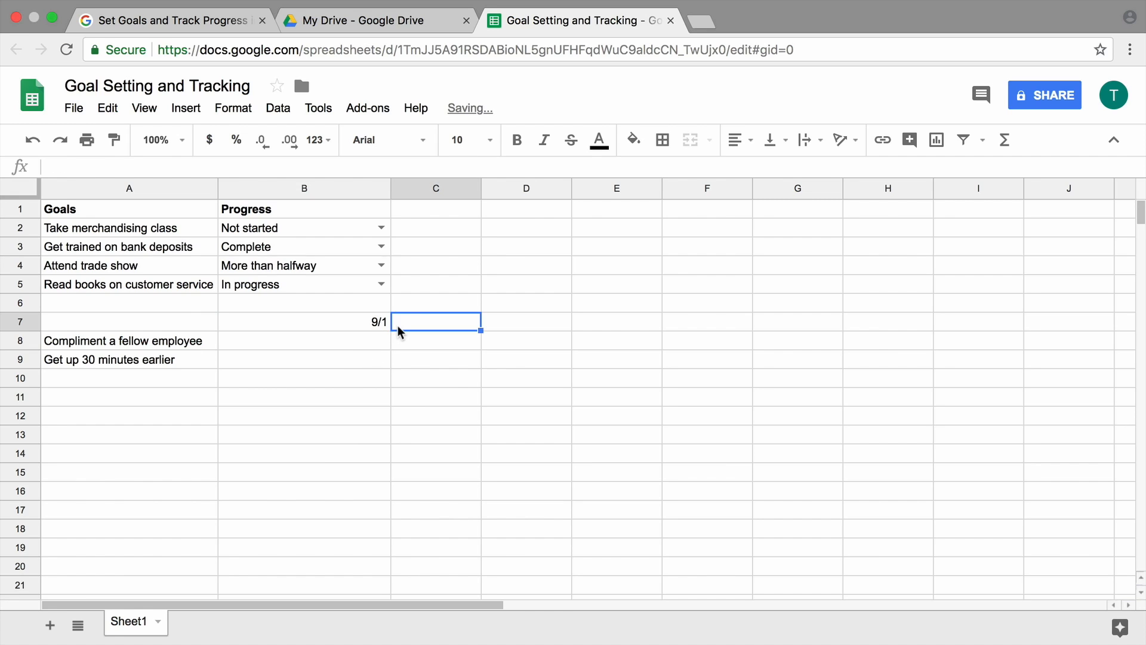
{"action": "type", "text": "9/2"}
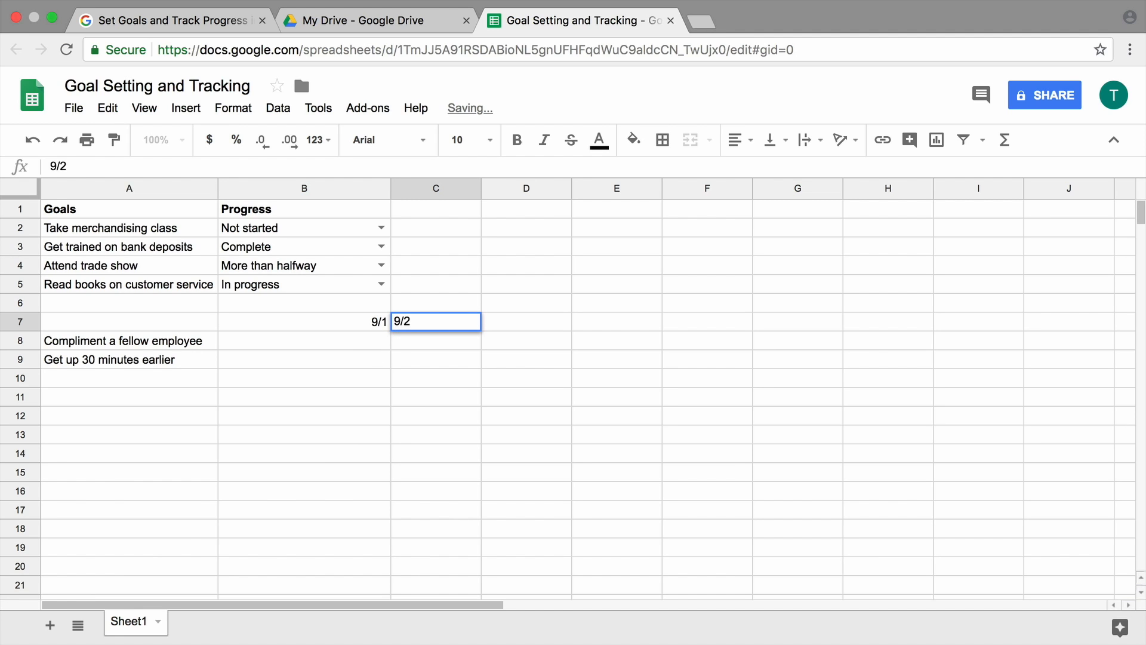
{"action": "left_click", "coordinate": [518, 327]}
{"action": "type", "text": "9/3"}
{"action": "left_click", "coordinate": [600, 322]}
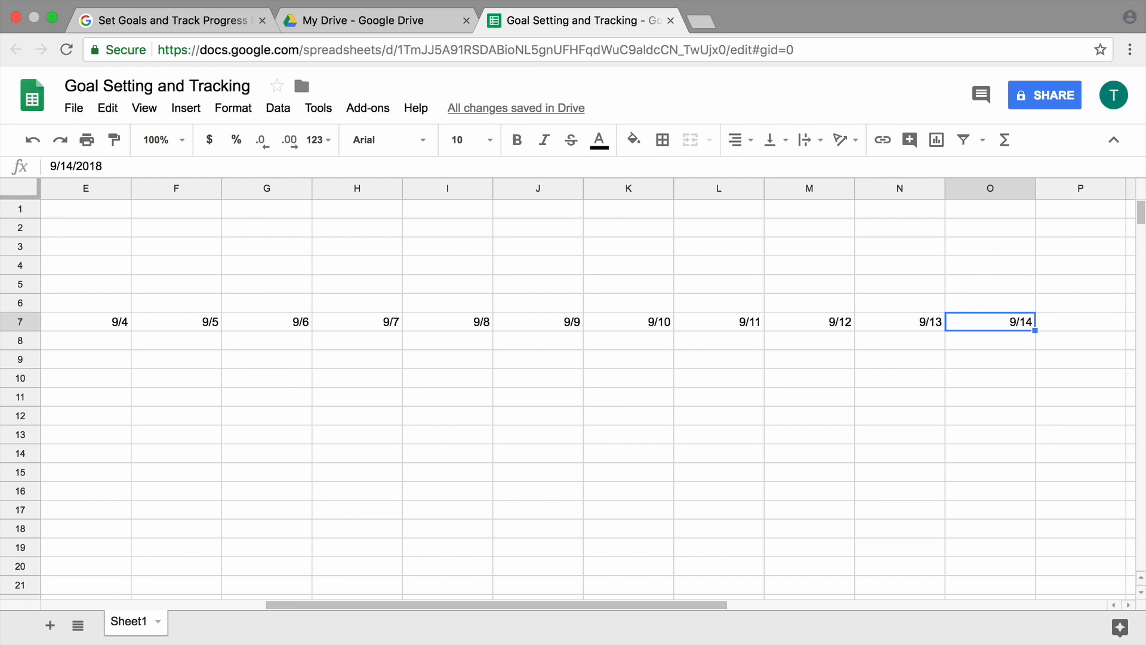
- Format the row of dates in B7:O7 with the Date number format
{"action": "left_click_drag", "start_coordinate": [1013, 325], "coordinate": [259, 328]}
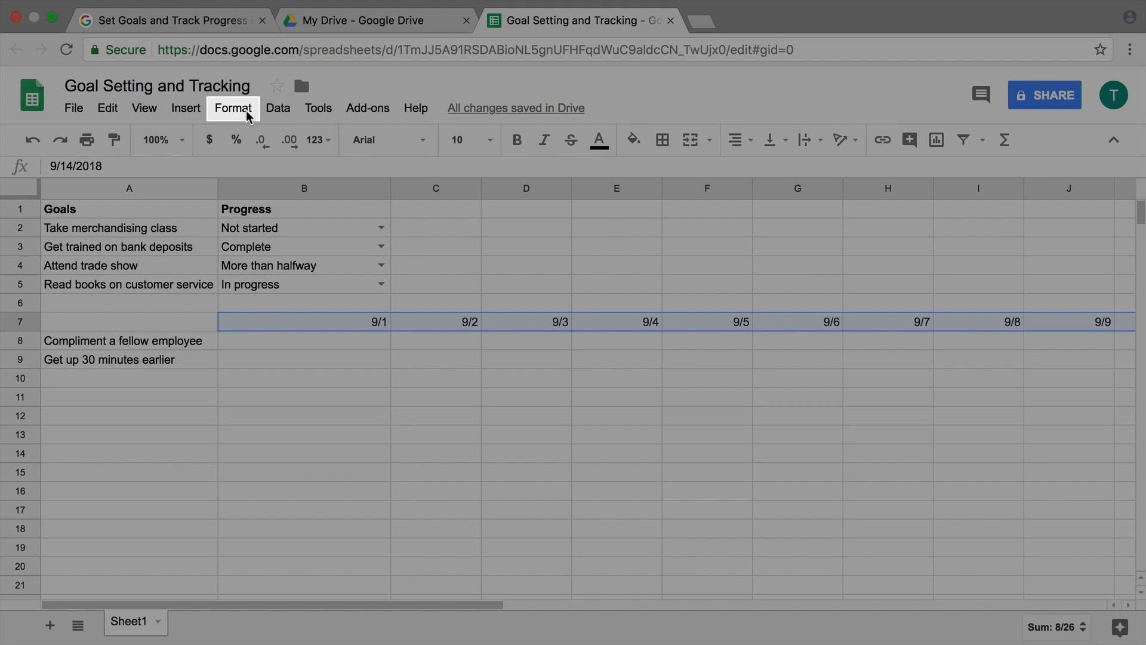
{"action": "left_click", "coordinate": [247, 114]}
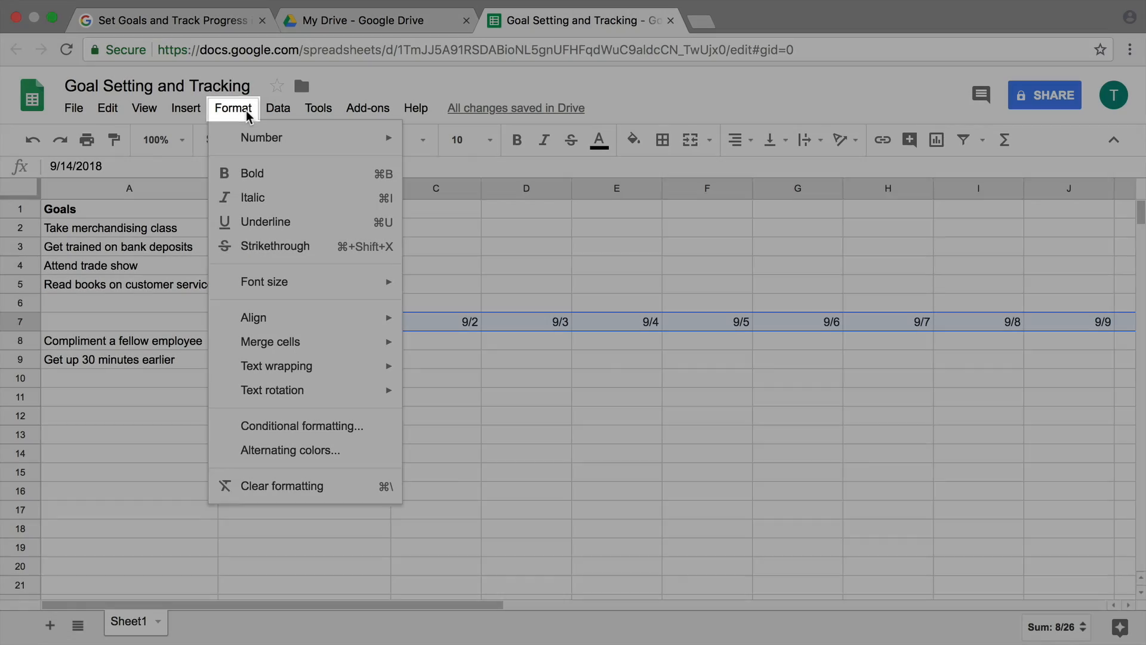
{"action": "mouse_move", "coordinate": [300, 148]}
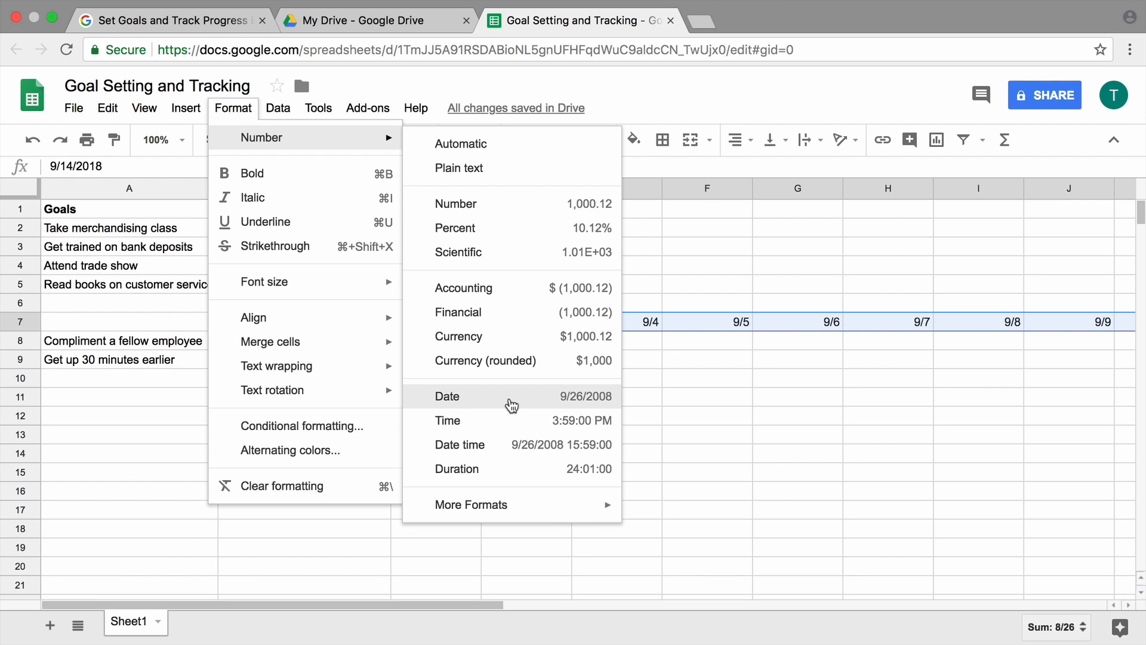
{"action": "left_click", "coordinate": [511, 399]}
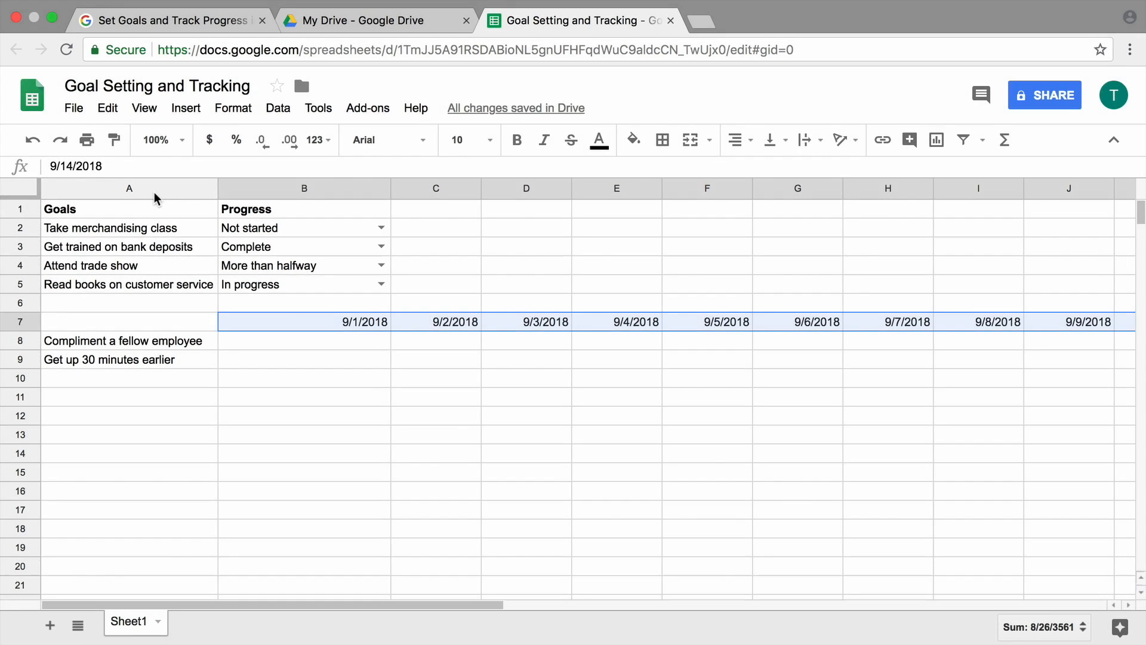
- Freeze column A so the goal names stay in place while moving across the dates
{"action": "left_click", "coordinate": [154, 190]}
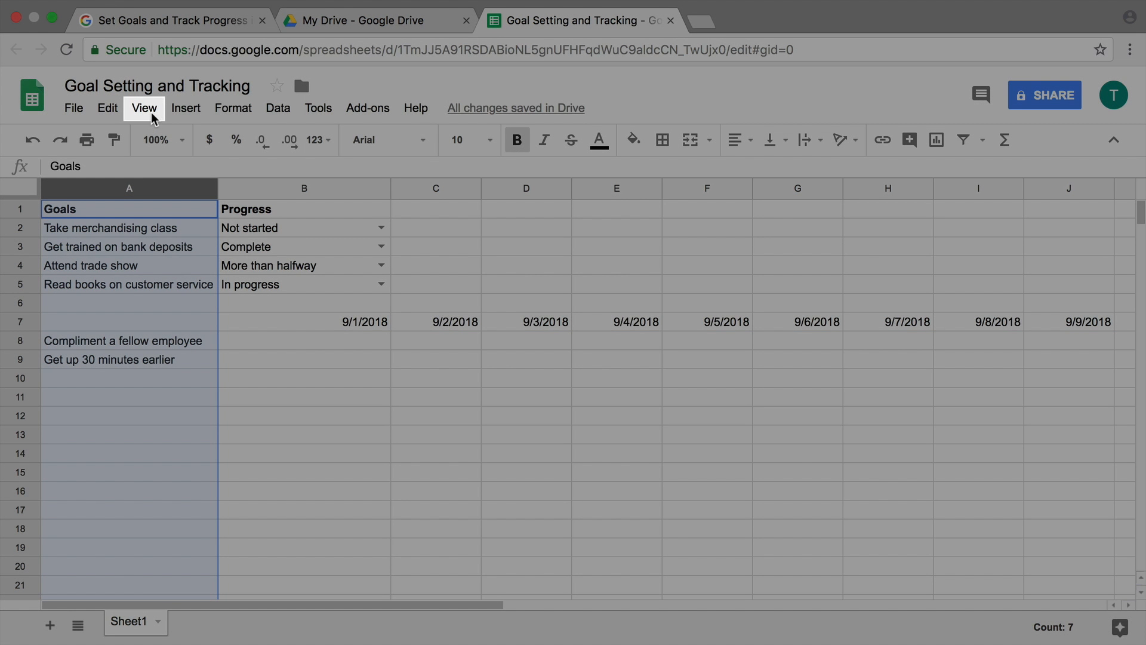
{"action": "left_click", "coordinate": [151, 114]}
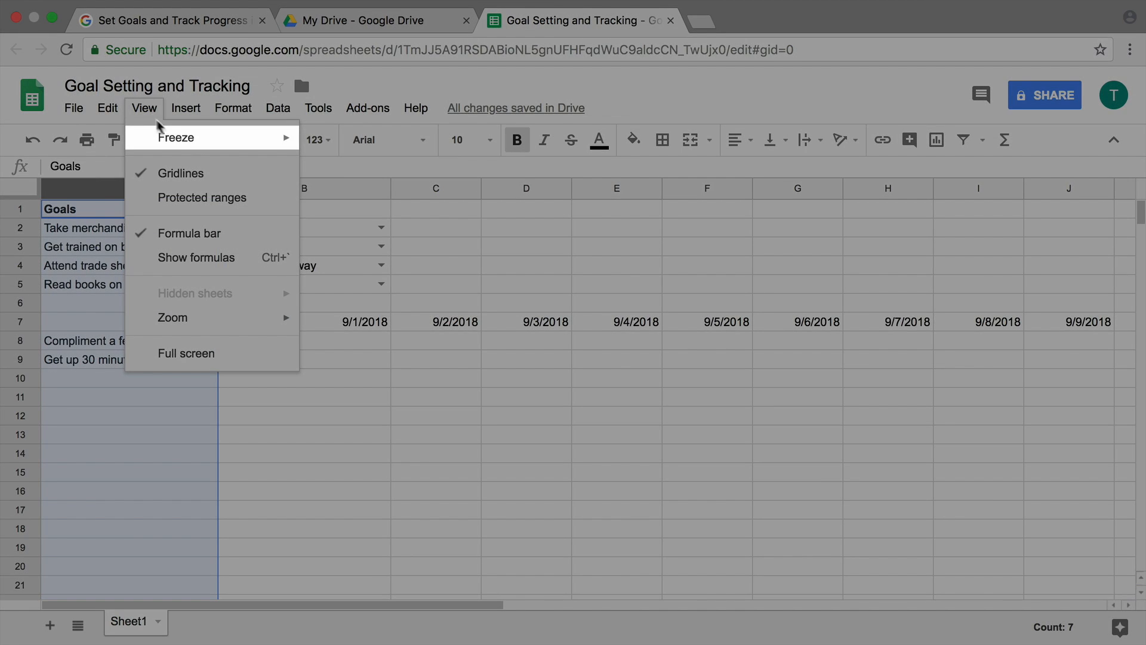
{"action": "mouse_move", "coordinate": [247, 145]}
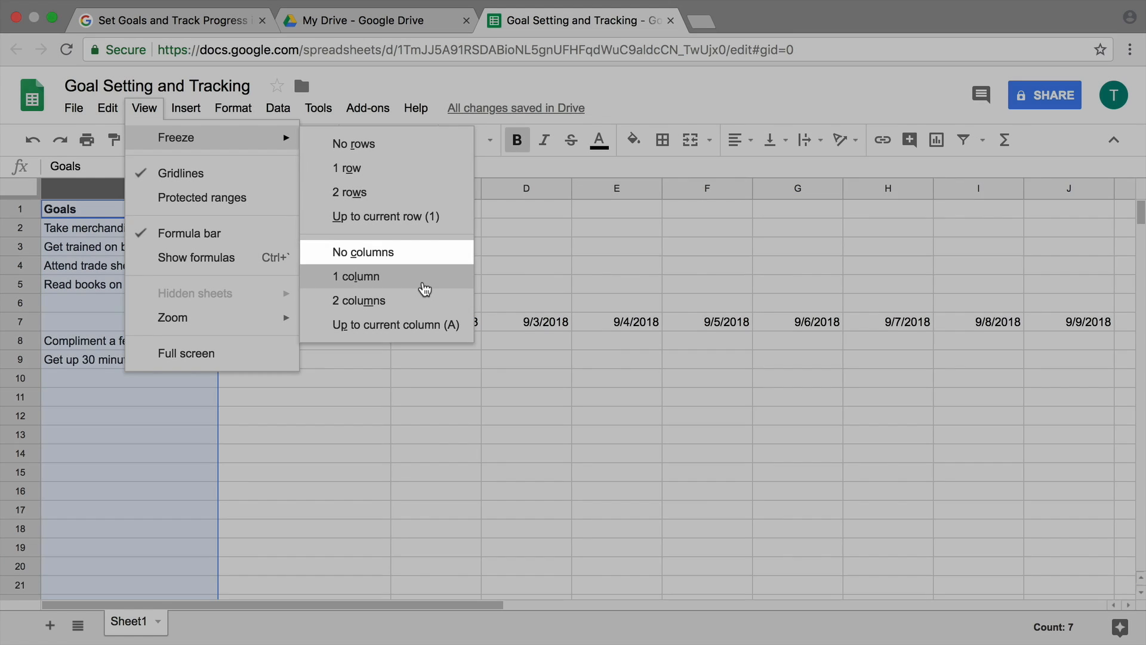
{"action": "left_click", "coordinate": [424, 278]}
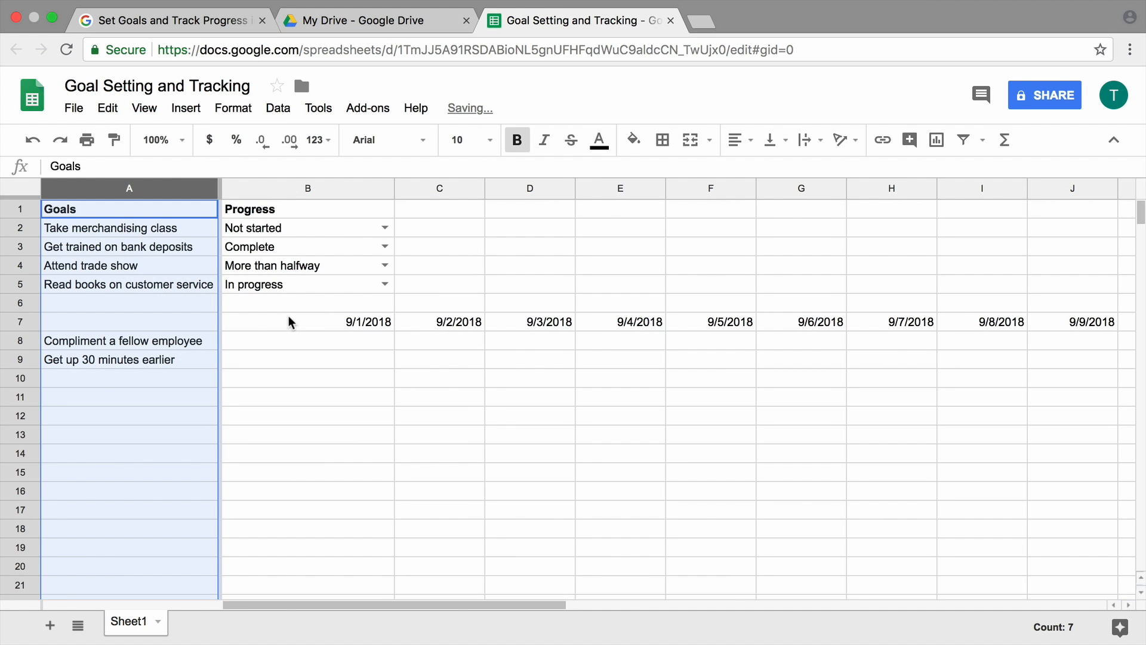
{"action": "scroll", "coordinate": [288, 319], "scroll_direction": "right", "scroll_amount": 10}
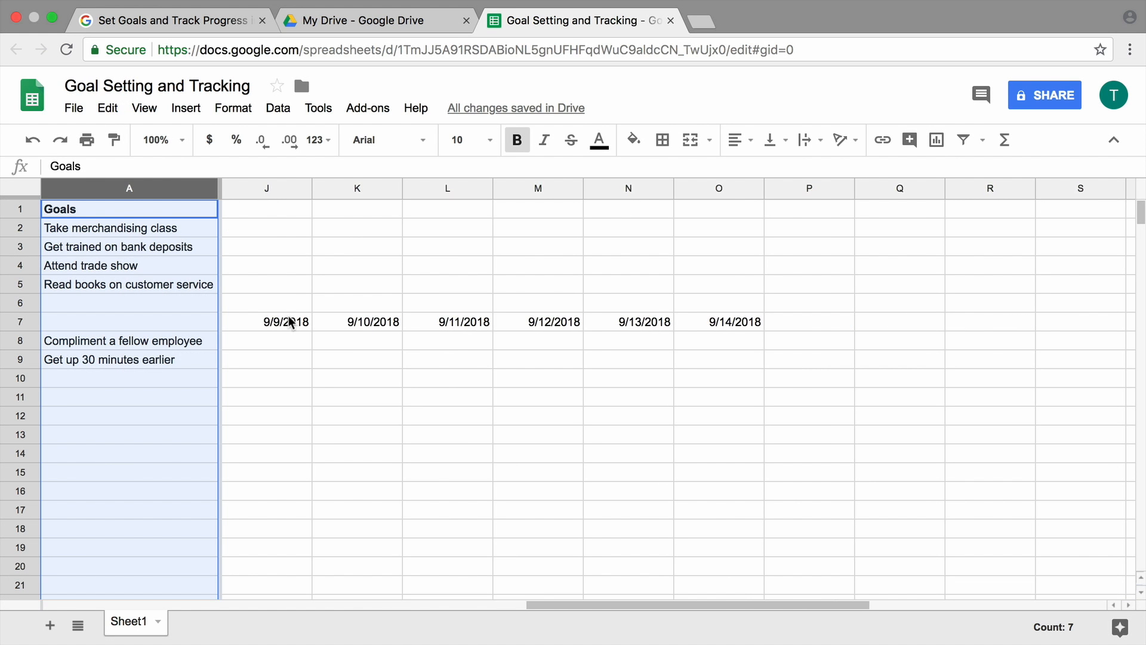
{"action": "scroll", "coordinate": [289, 320], "scroll_direction": "left", "scroll_amount": 10}
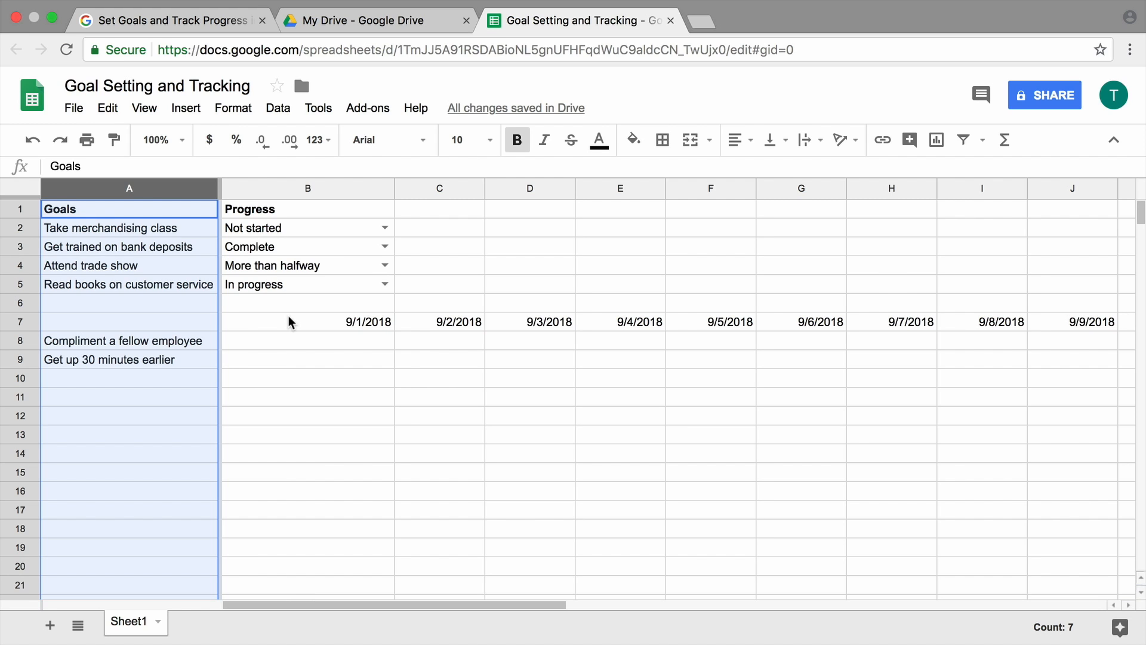
- Mark the compliment goal with an X in B8 through E8 and the earlier wake-up goal with an X in C9 and F9
{"action": "left_click", "coordinate": [291, 344]}
{"action": "type", "text": "X"}
{"action": "left_click", "coordinate": [440, 341]}
{"action": "type", "text": "X"}
{"action": "key", "text": "Return"}
{"action": "type", "text": "X"}
{"action": "left_click", "coordinate": [522, 341]}
{"action": "type", "text": "X"}
{"action": "left_click", "coordinate": [622, 341]}
{"action": "type", "text": "X"}
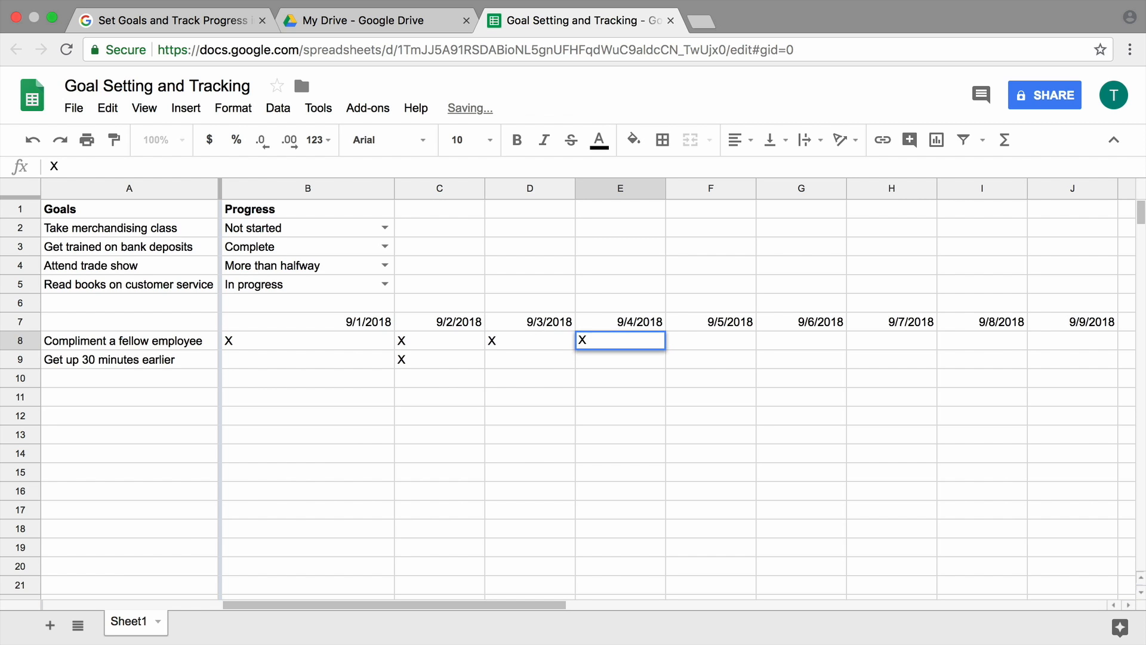
{"action": "left_click", "coordinate": [711, 360]}
{"action": "type", "text": "X"}
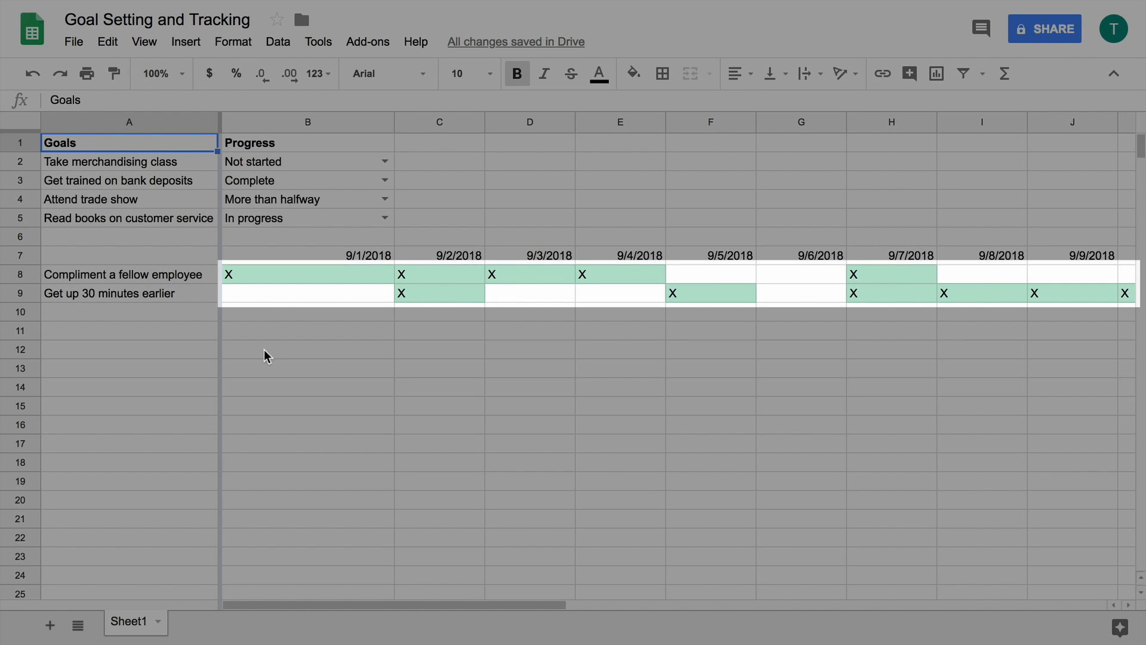
- Try marking the earlier wake-up goal with an X for 9/1/2018 in B9
{"action": "left_click", "coordinate": [279, 297]}
{"action": "type", "text": "X"}
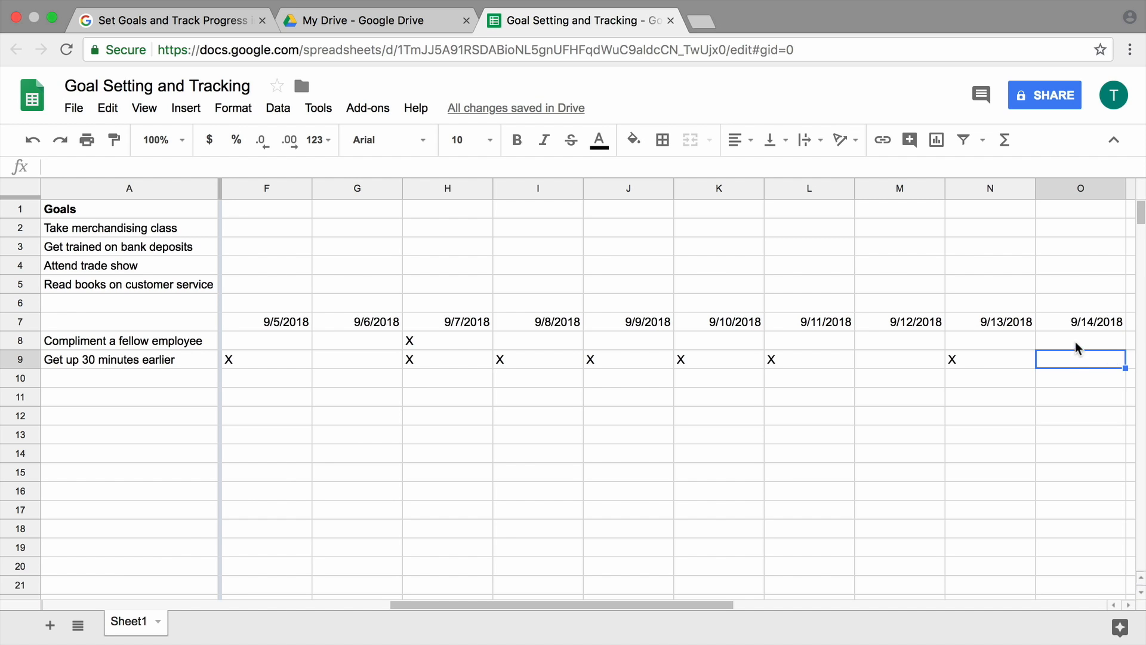
- Add a conditional format rule to B8:O9 that applies the default green style to cells whose text contains X
{"action": "left_click_drag", "start_coordinate": [1080, 345], "coordinate": [234, 357]}
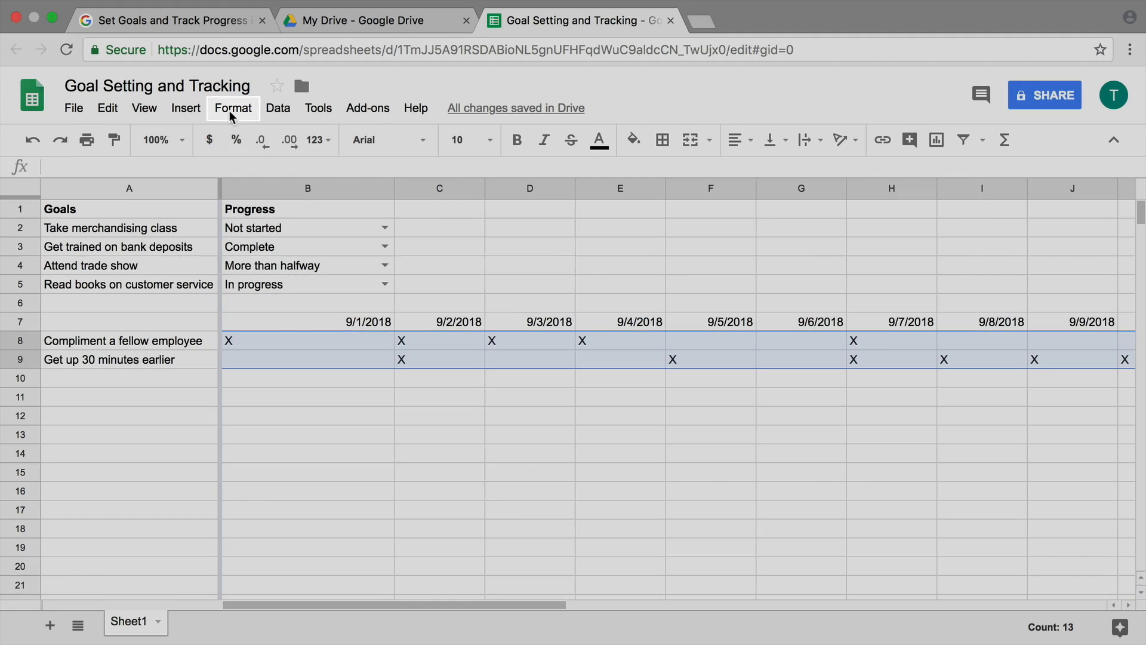
{"action": "left_click", "coordinate": [230, 112]}
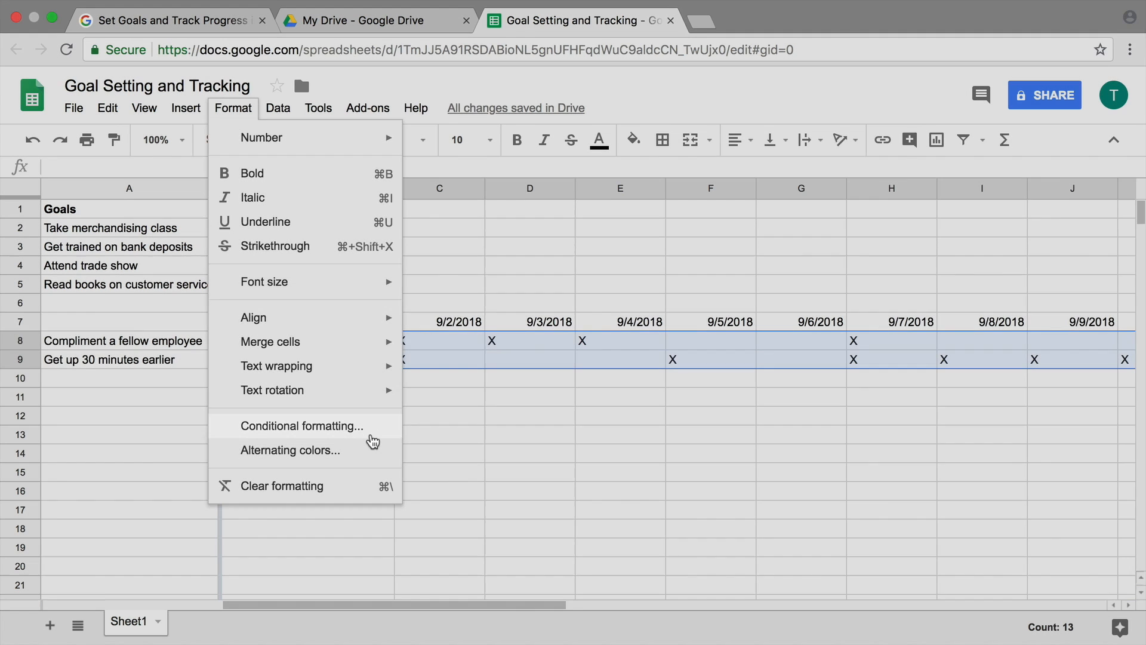
{"action": "left_click", "coordinate": [372, 441]}
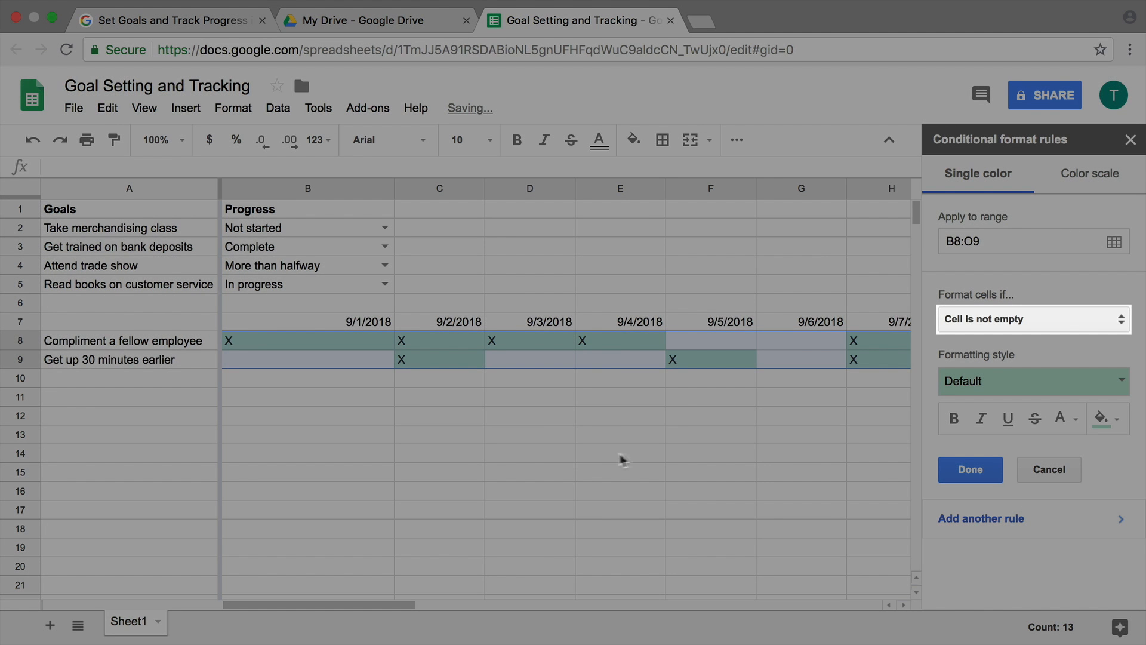
{"action": "left_click", "coordinate": [1031, 321]}
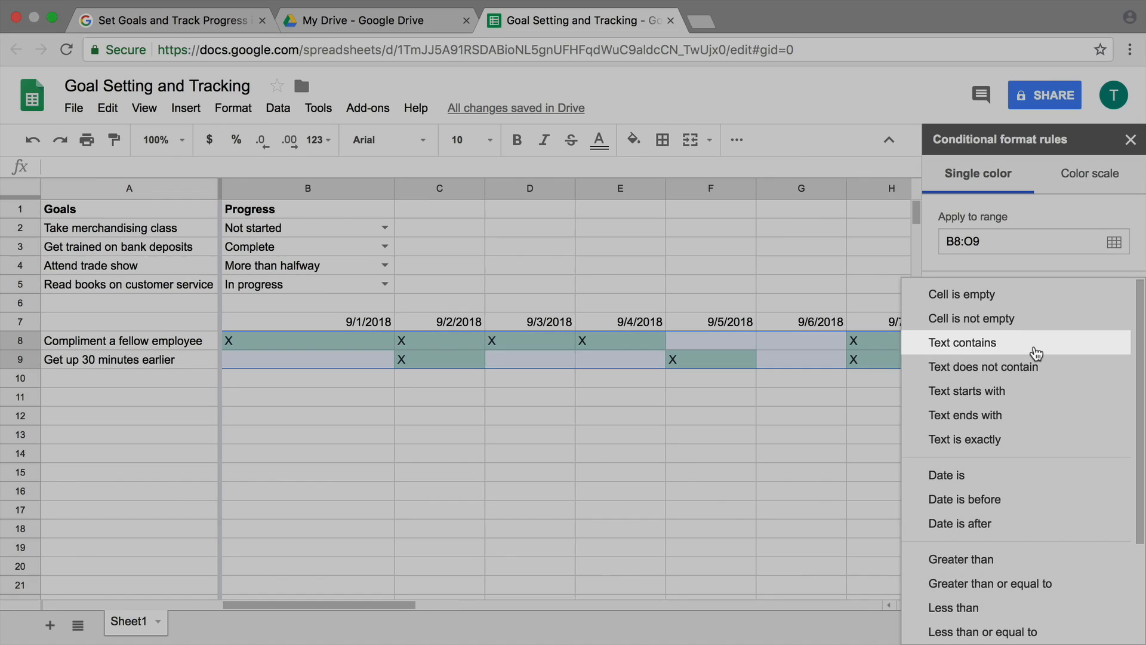
{"action": "left_click", "coordinate": [1036, 352]}
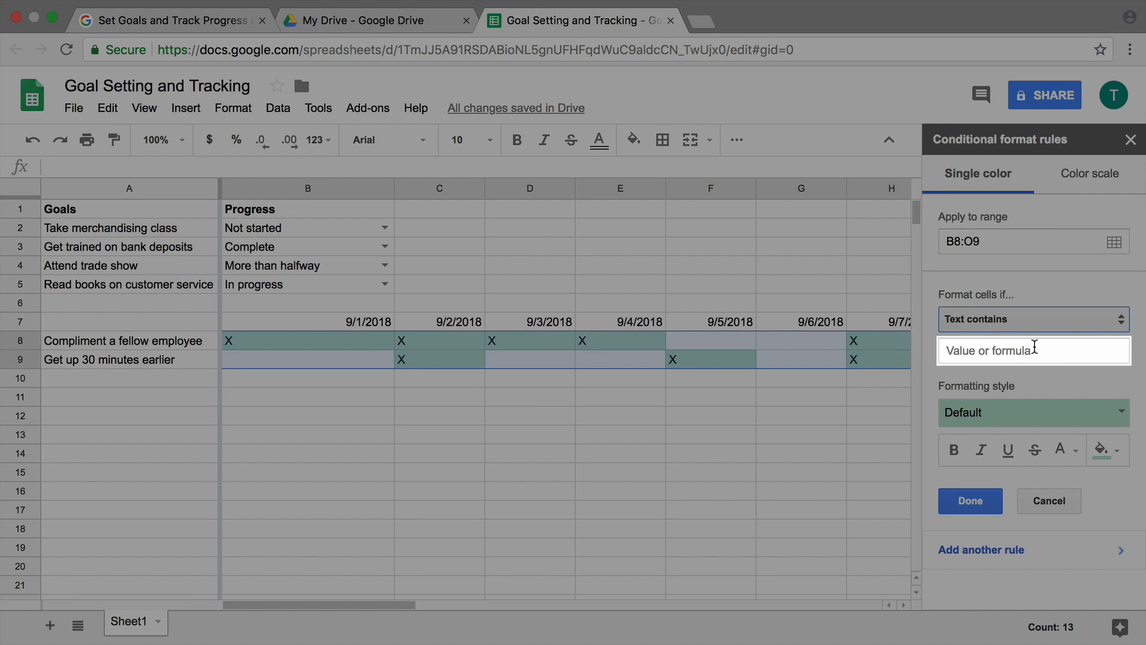
{"action": "left_click", "coordinate": [1034, 348]}
{"action": "type", "text": "X"}
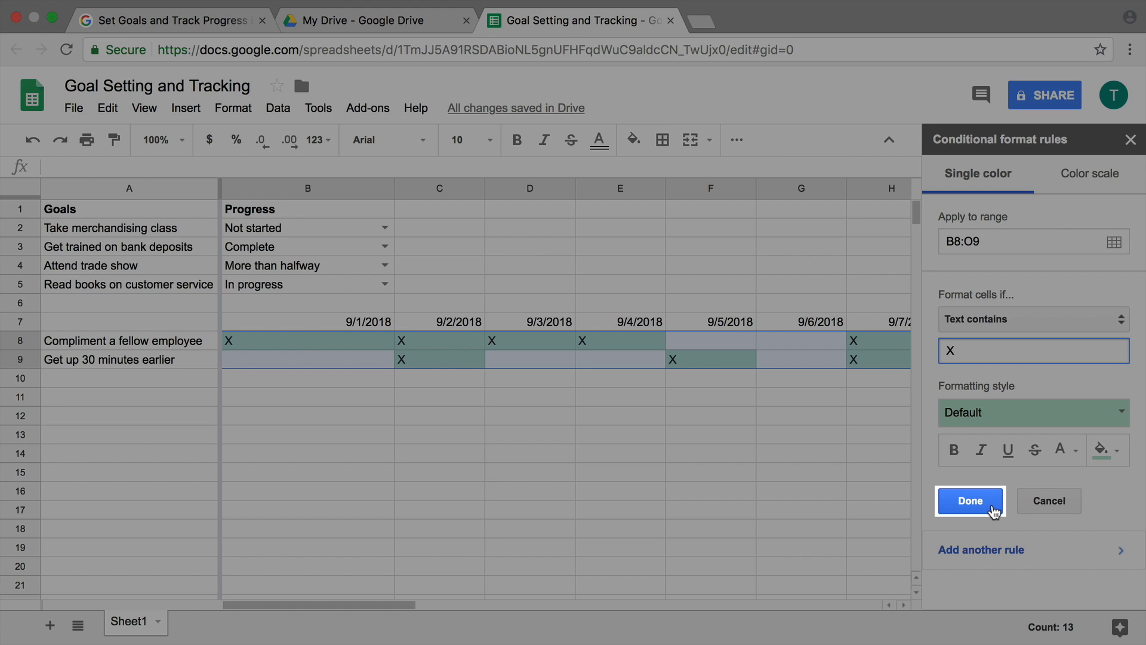
{"action": "left_click", "coordinate": [990, 507]}
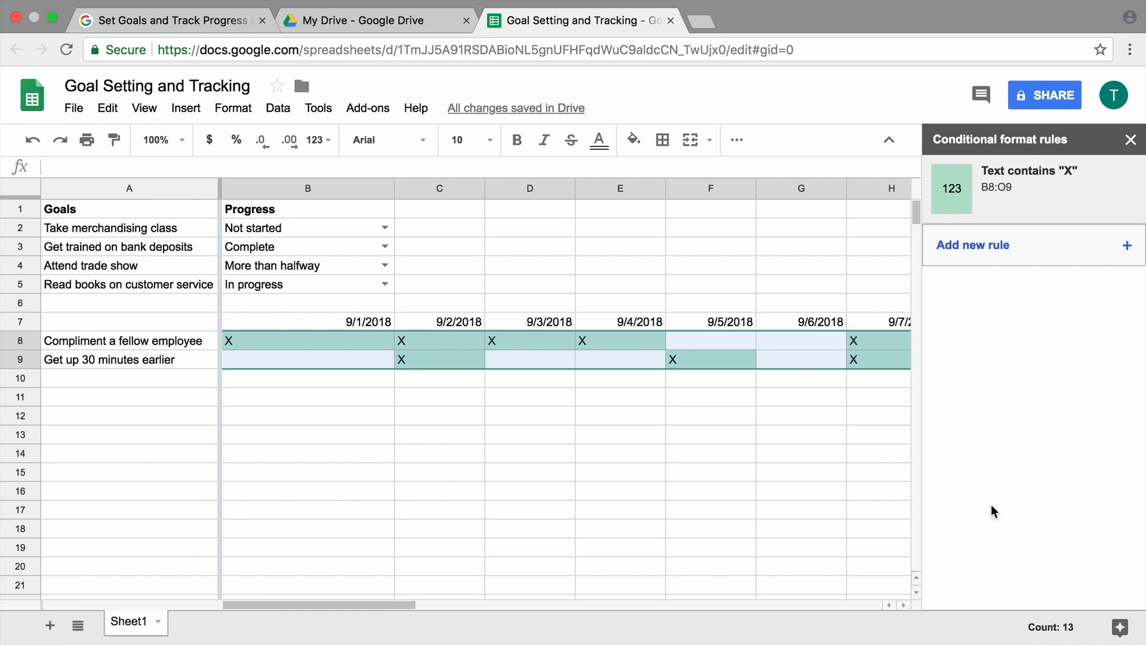
{"action": "left_click", "coordinate": [1131, 143]}
- Mark the earlier wake-up goal with an X in B9 and D9 and the compliment goal with an X in G8
{"action": "left_click", "coordinate": [356, 366]}
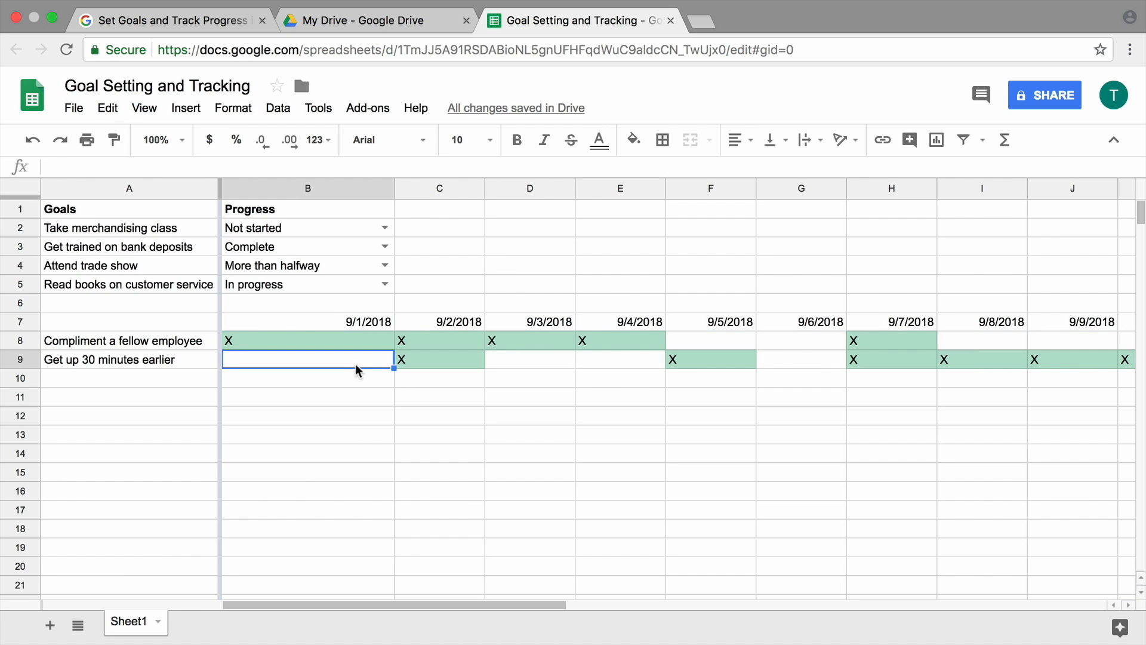
{"action": "type", "text": "X"}
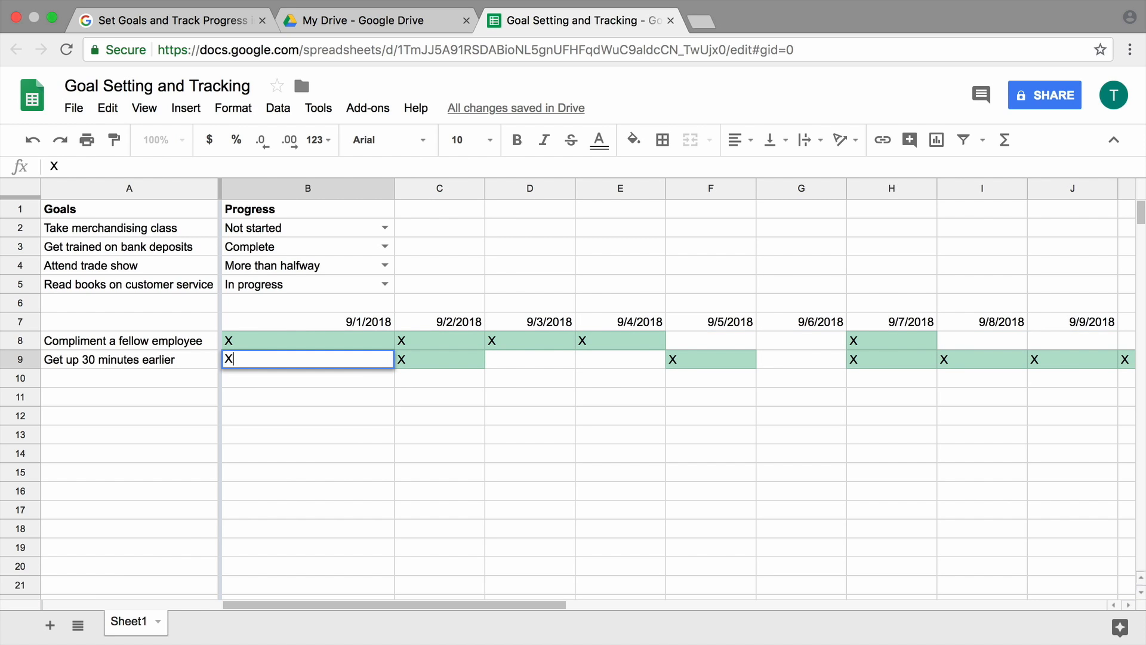
{"action": "left_click", "coordinate": [519, 363]}
{"action": "type", "text": "X"}
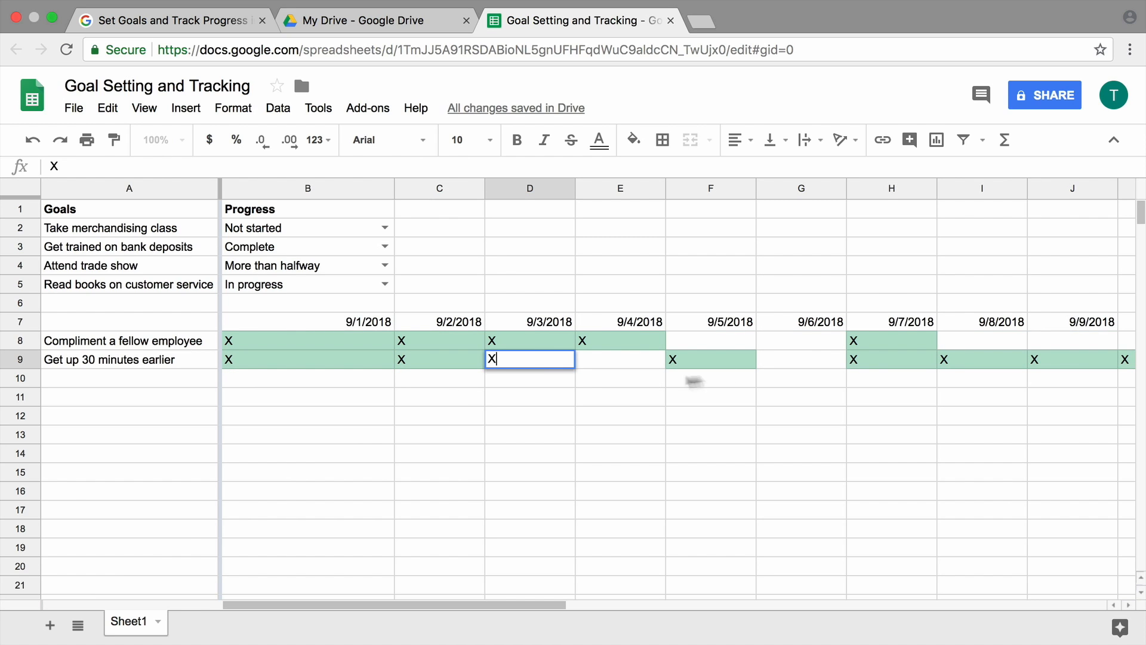
{"action": "left_click", "coordinate": [772, 345]}
{"action": "type", "text": "X"}
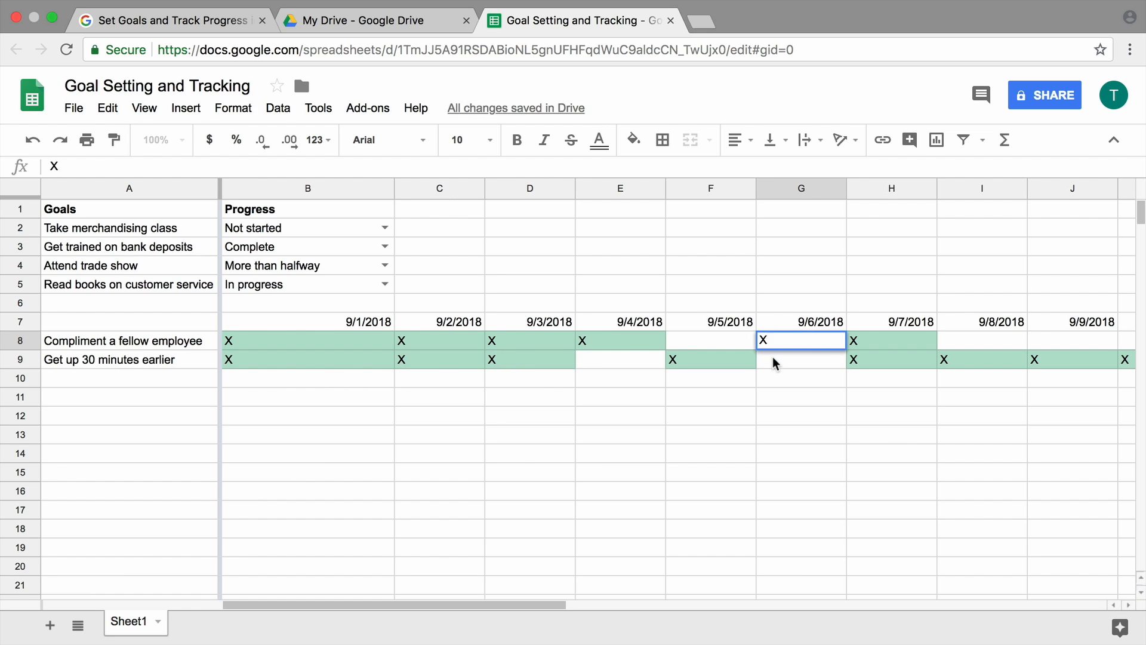
{"action": "left_click", "coordinate": [772, 360]}
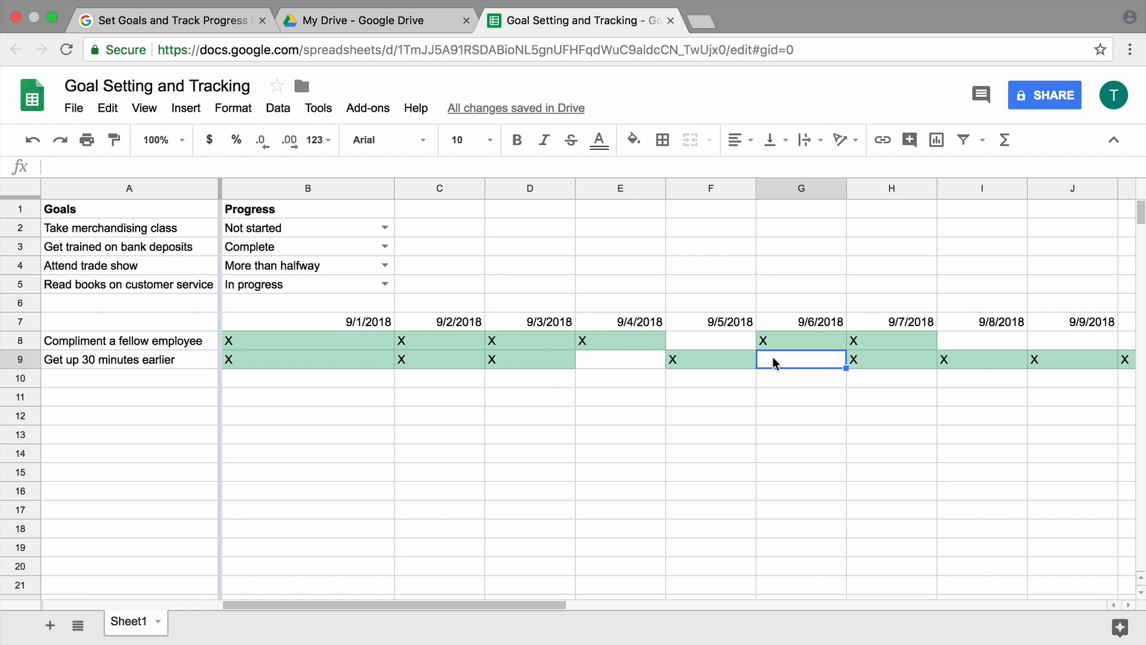